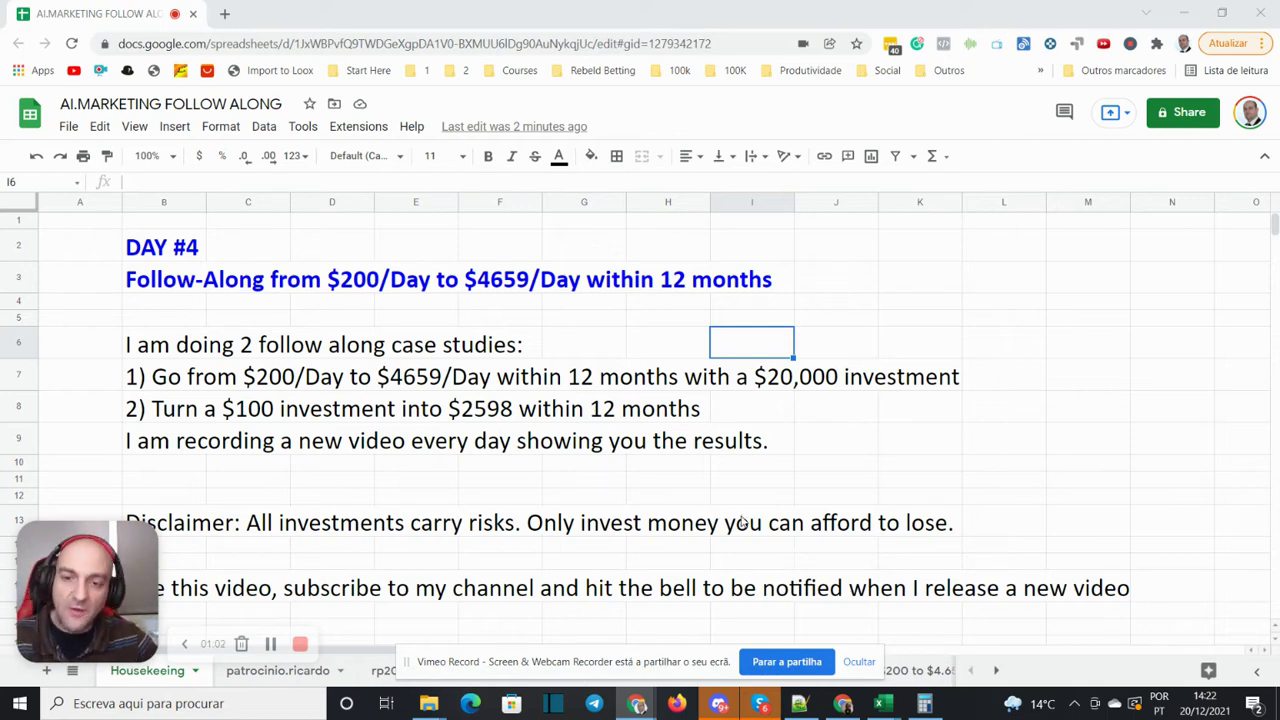
Step: Read through the follow-along notes, leaving the spreadsheet open beside a new Chrome tab
{"action": "scroll", "coordinate": [742, 521], "scroll_direction": "down", "scroll_amount": 3}
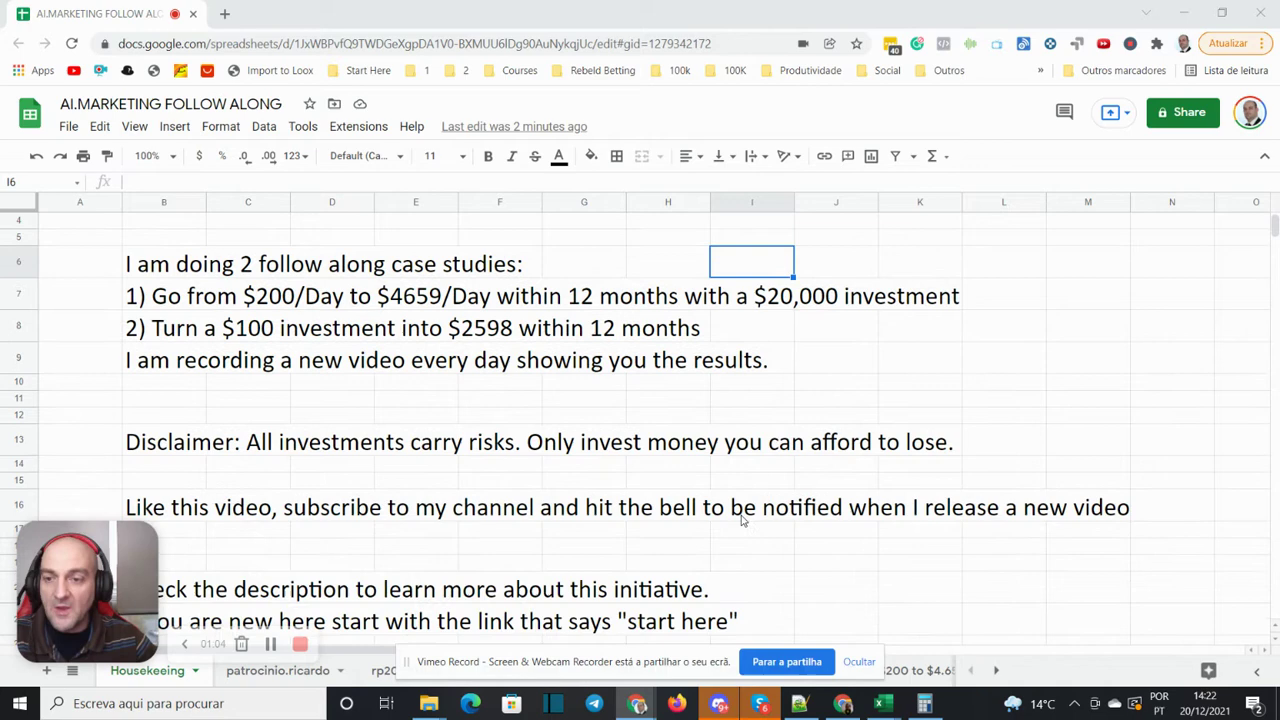
{"action": "scroll", "coordinate": [742, 521], "scroll_direction": "down", "scroll_amount": 1}
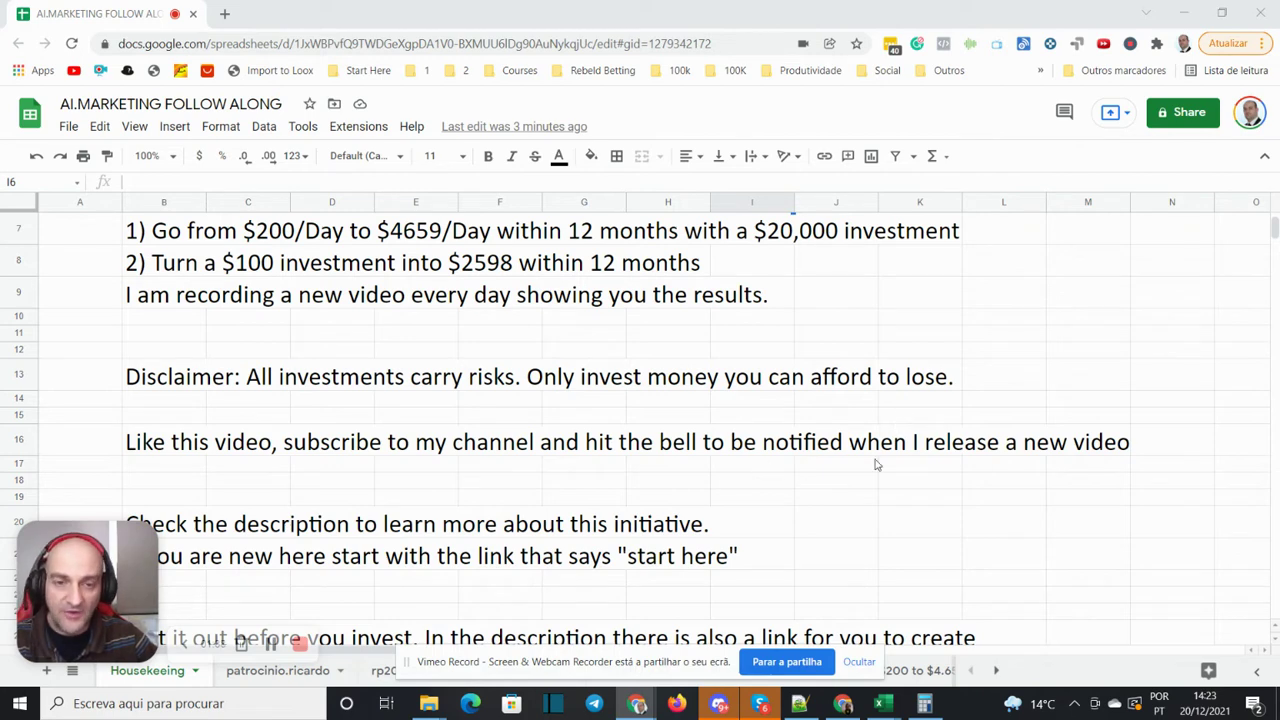
{"action": "scroll", "coordinate": [875, 464], "scroll_direction": "down", "scroll_amount": 1}
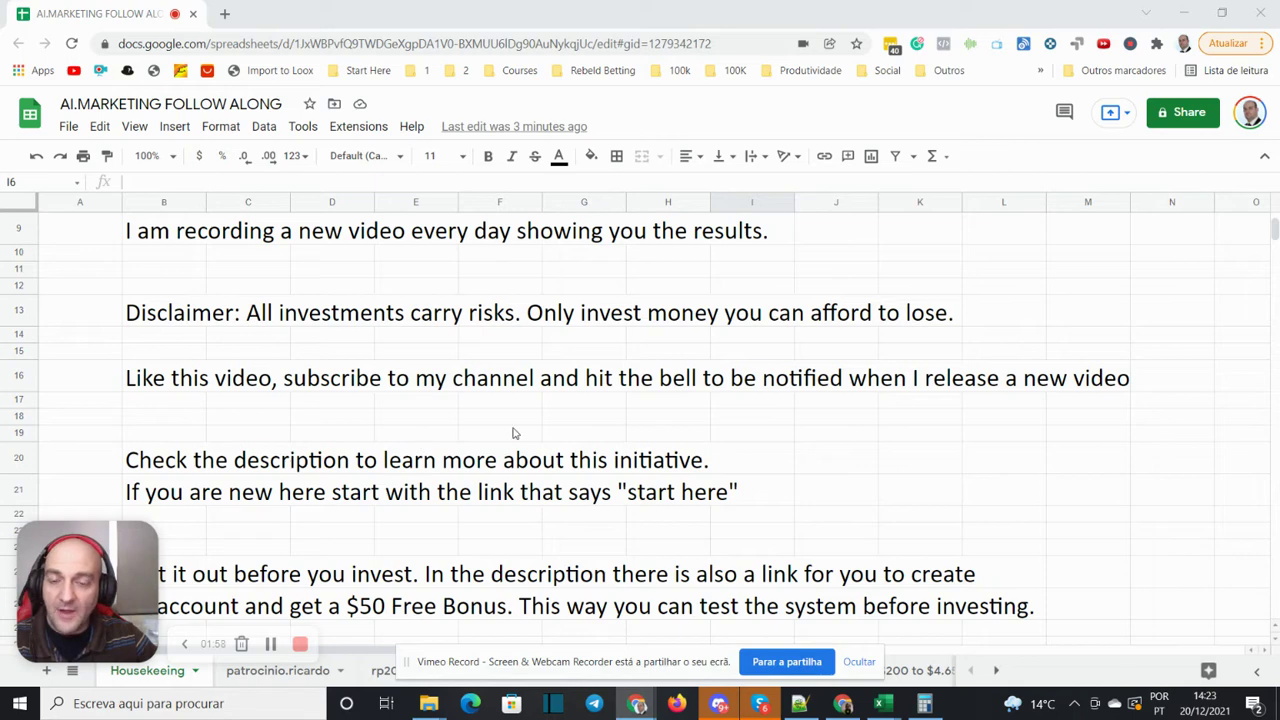
{"action": "scroll", "coordinate": [513, 432], "scroll_direction": "down", "scroll_amount": 1}
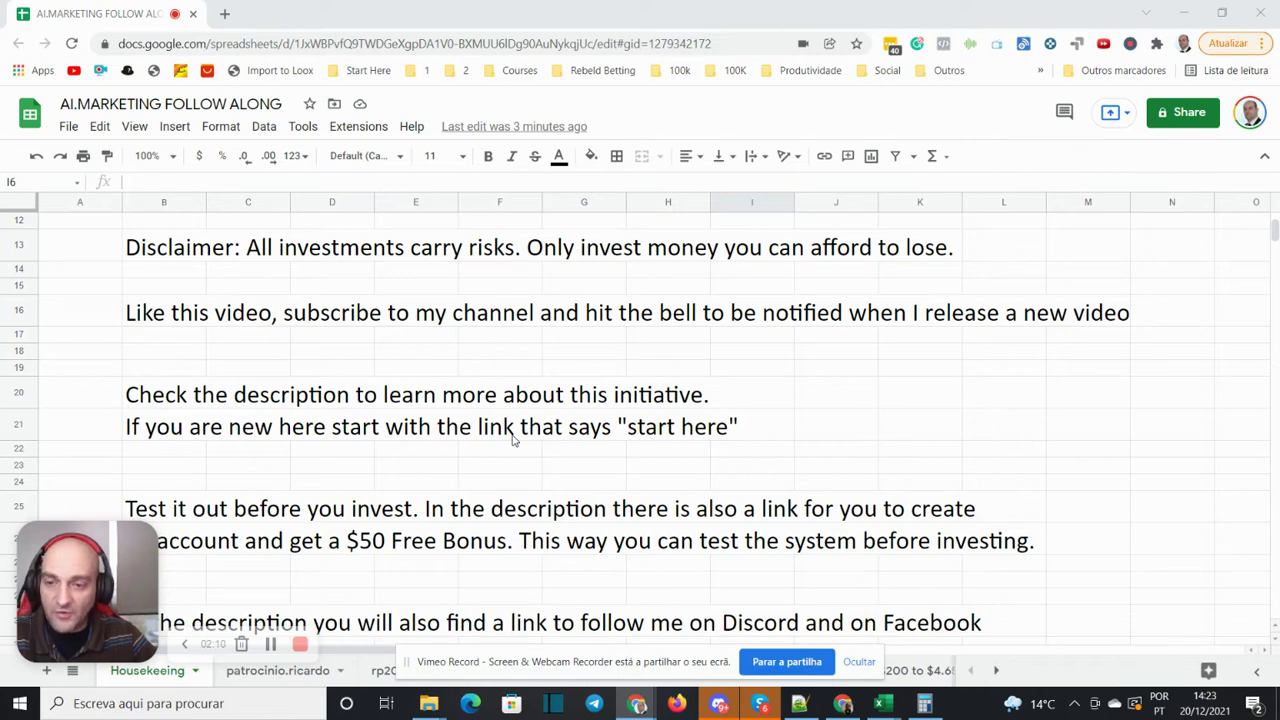
{"action": "scroll", "coordinate": [513, 440], "scroll_direction": "down", "scroll_amount": 1}
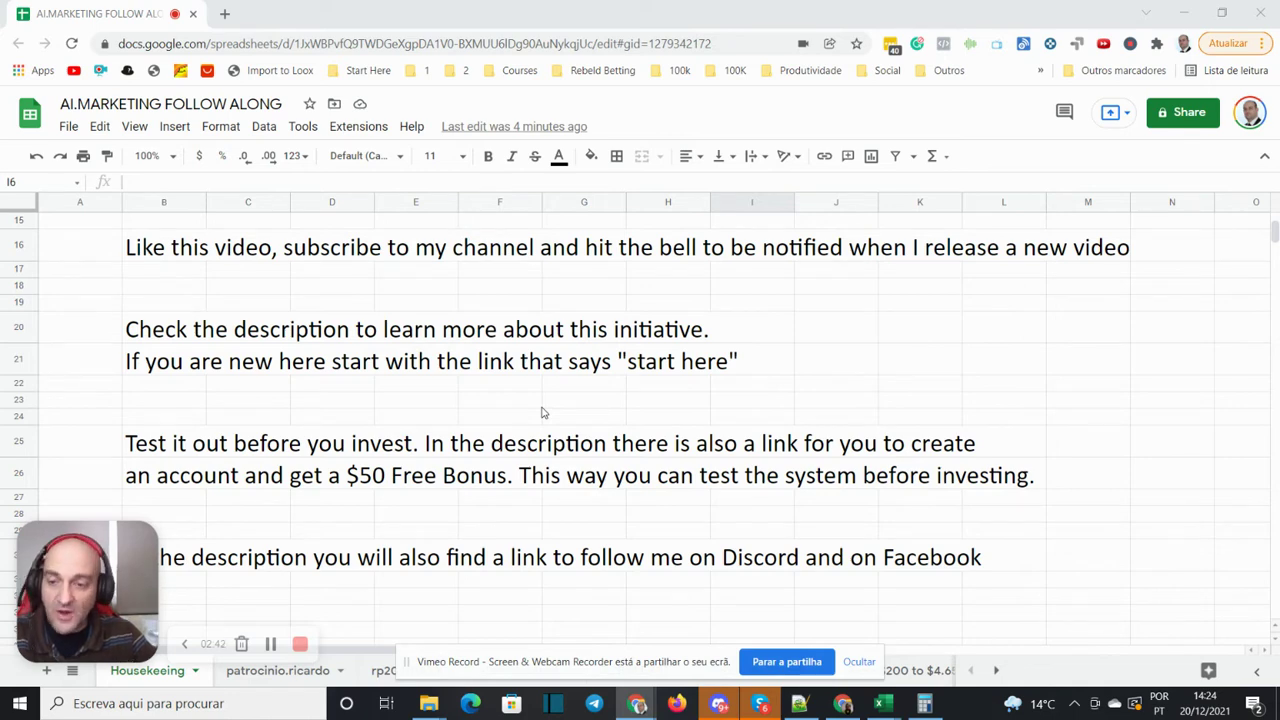
{"action": "scroll", "coordinate": [543, 412], "scroll_direction": "down", "scroll_amount": 1}
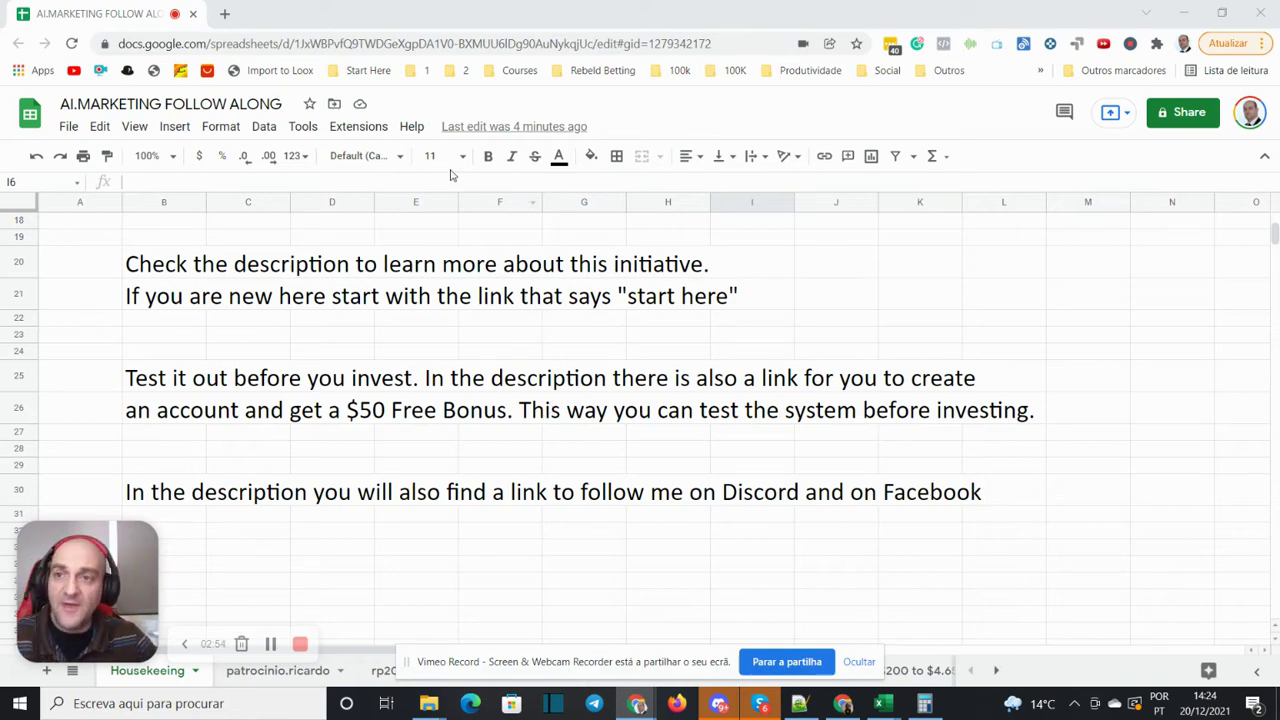
{"action": "key", "text": "ctrl+t"}
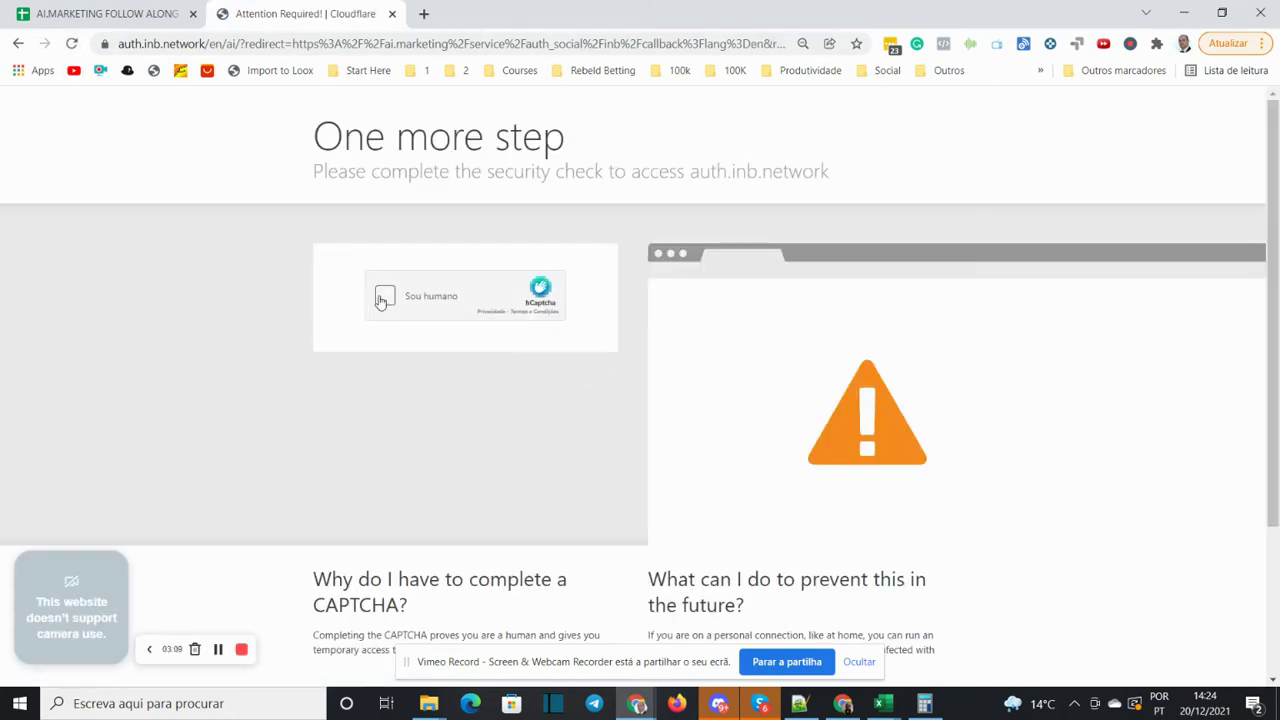
Step: Start the hCaptcha check and mark the four bus pictures in the first set
{"action": "left_click", "coordinate": [385, 295]}
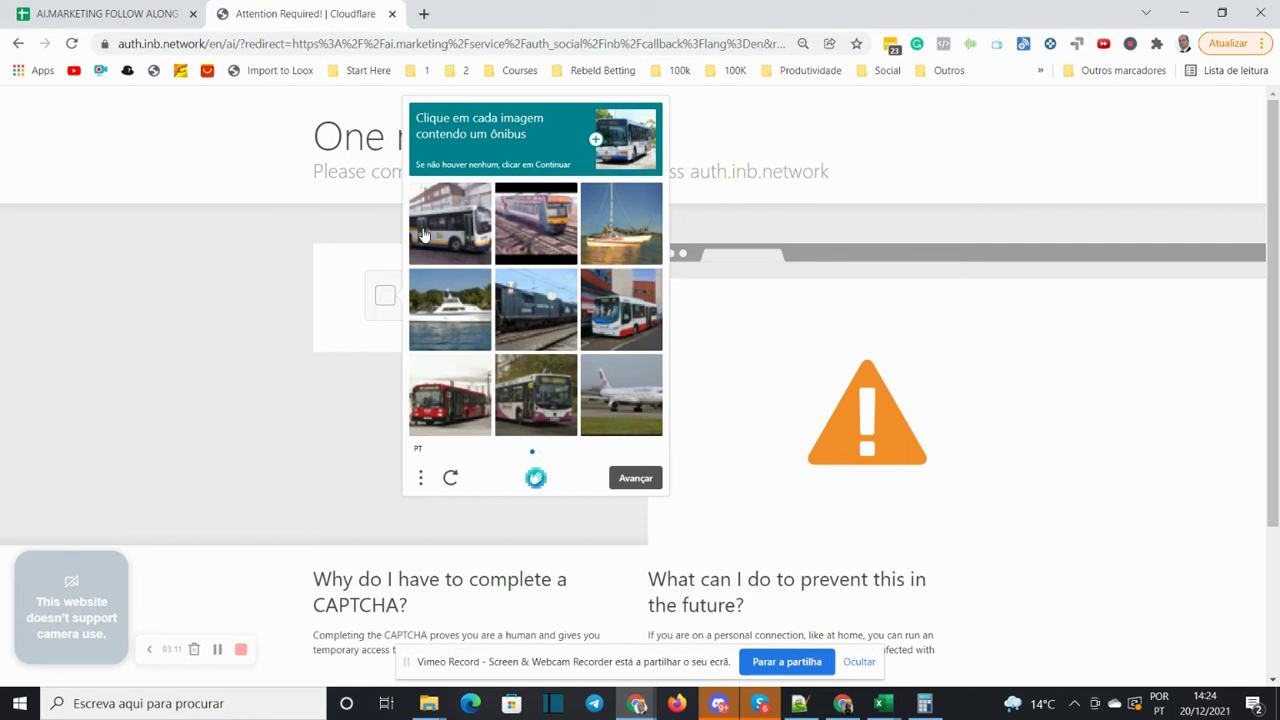
{"action": "left_click", "coordinate": [432, 238]}
{"action": "left_click", "coordinate": [460, 389]}
{"action": "left_click", "coordinate": [544, 406]}
{"action": "left_click", "coordinate": [602, 332]}
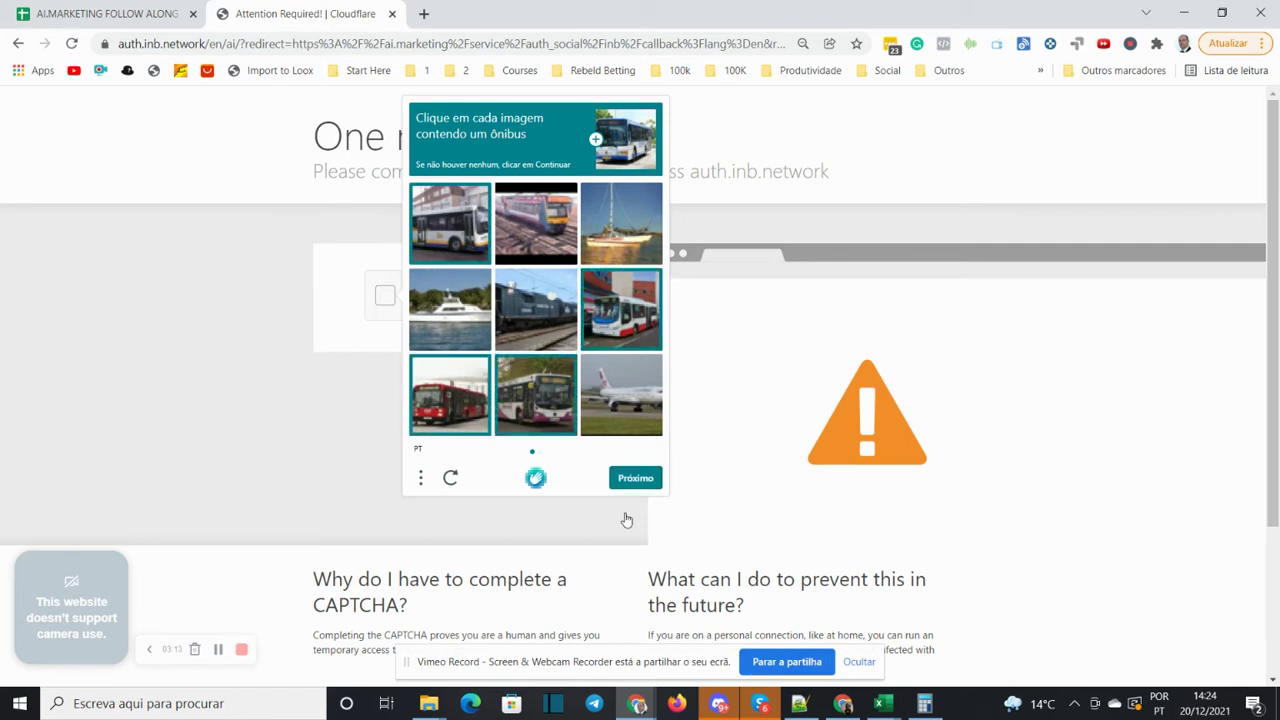
{"action": "left_click", "coordinate": [633, 480]}
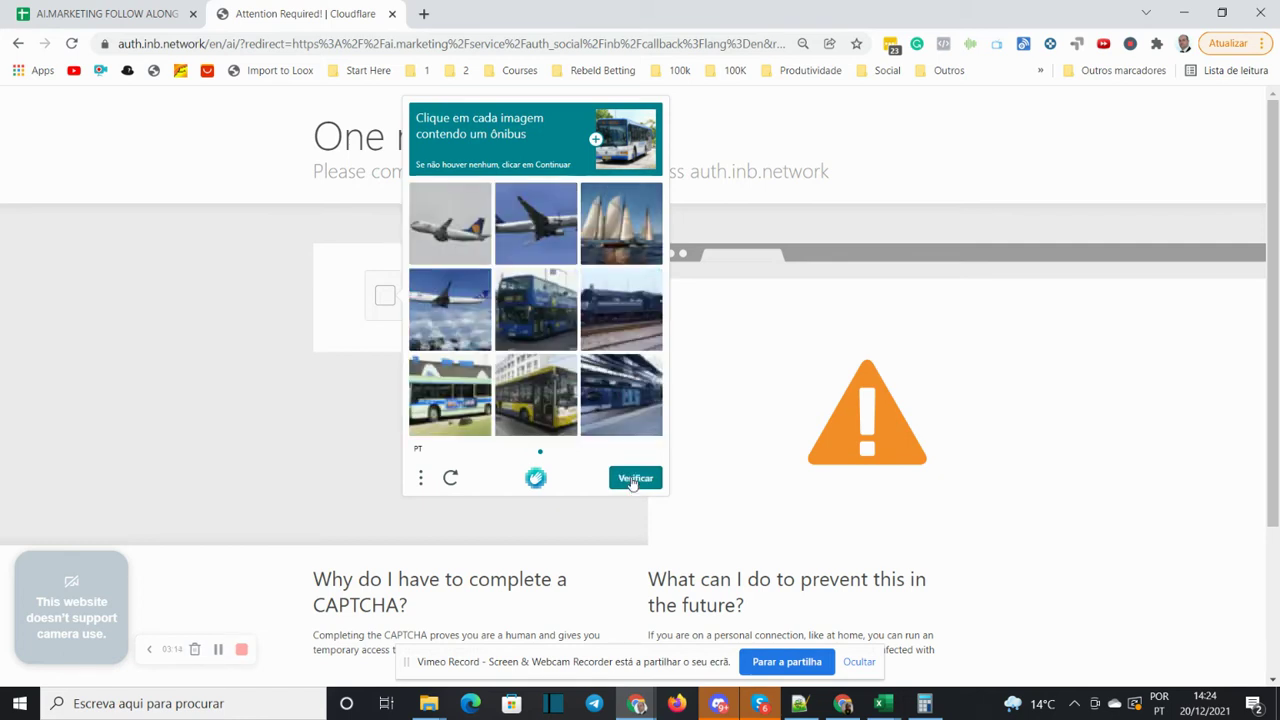
Step: Mark the remaining bus pictures, submit the challenge, and log in with the saved account
{"action": "left_click", "coordinate": [530, 340]}
{"action": "left_click", "coordinate": [516, 405]}
{"action": "left_click", "coordinate": [470, 398]}
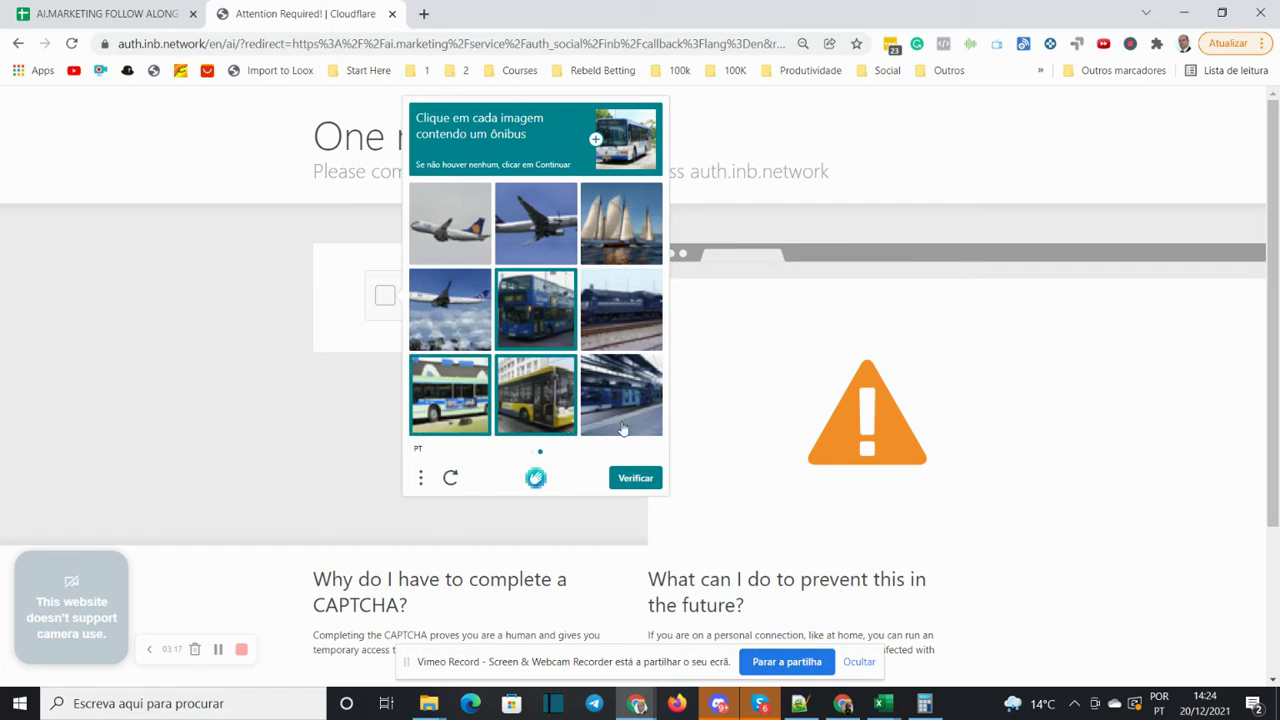
{"action": "left_click", "coordinate": [638, 481]}
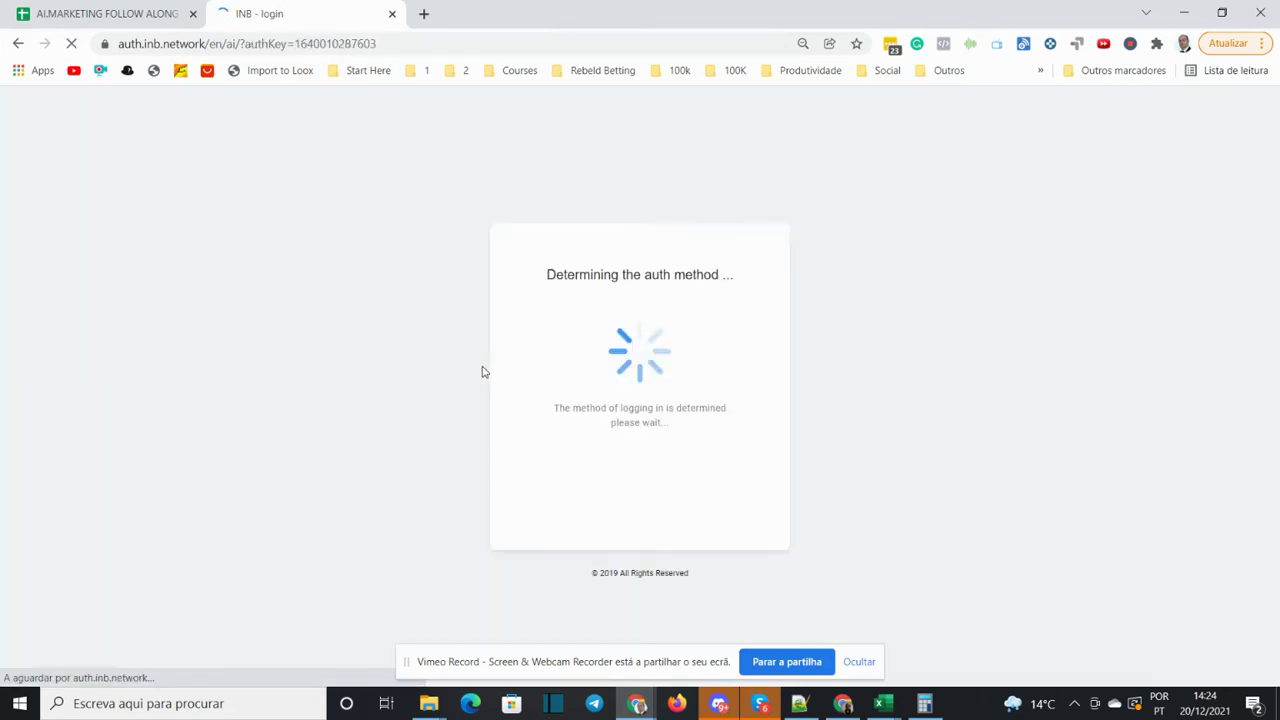
{"action": "left_click", "coordinate": [551, 243]}
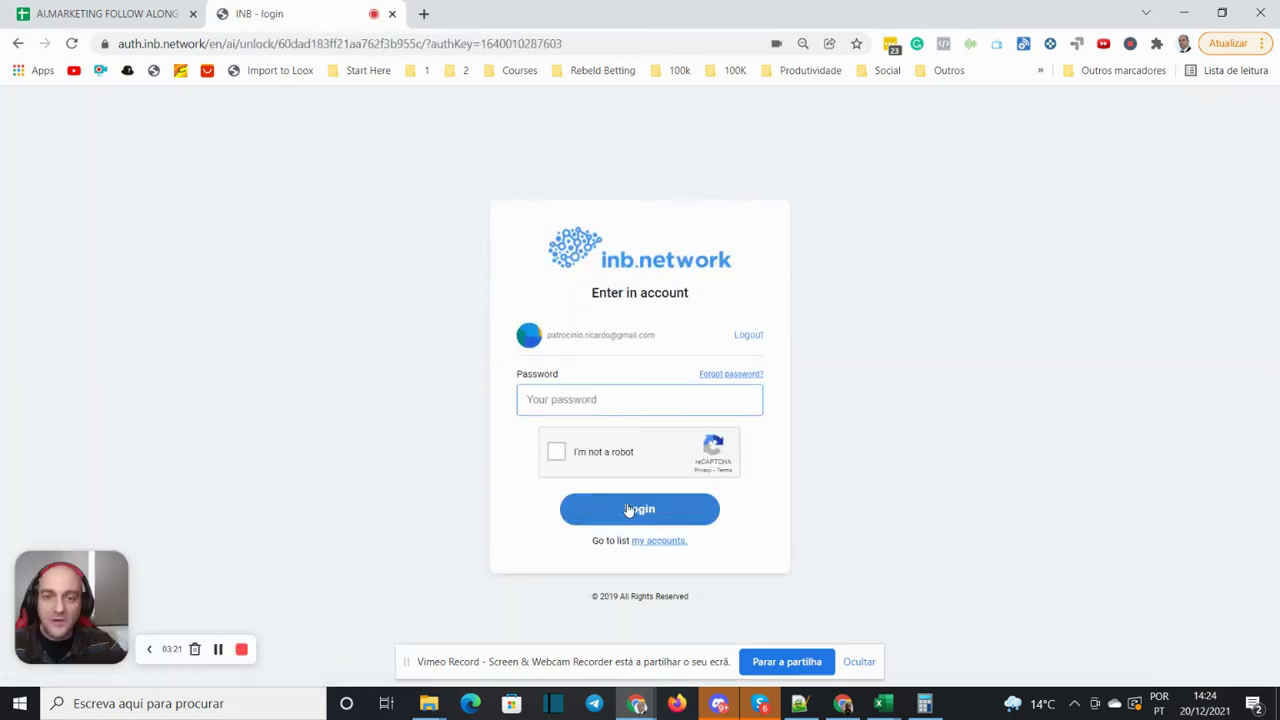
{"action": "left_click", "coordinate": [628, 510]}
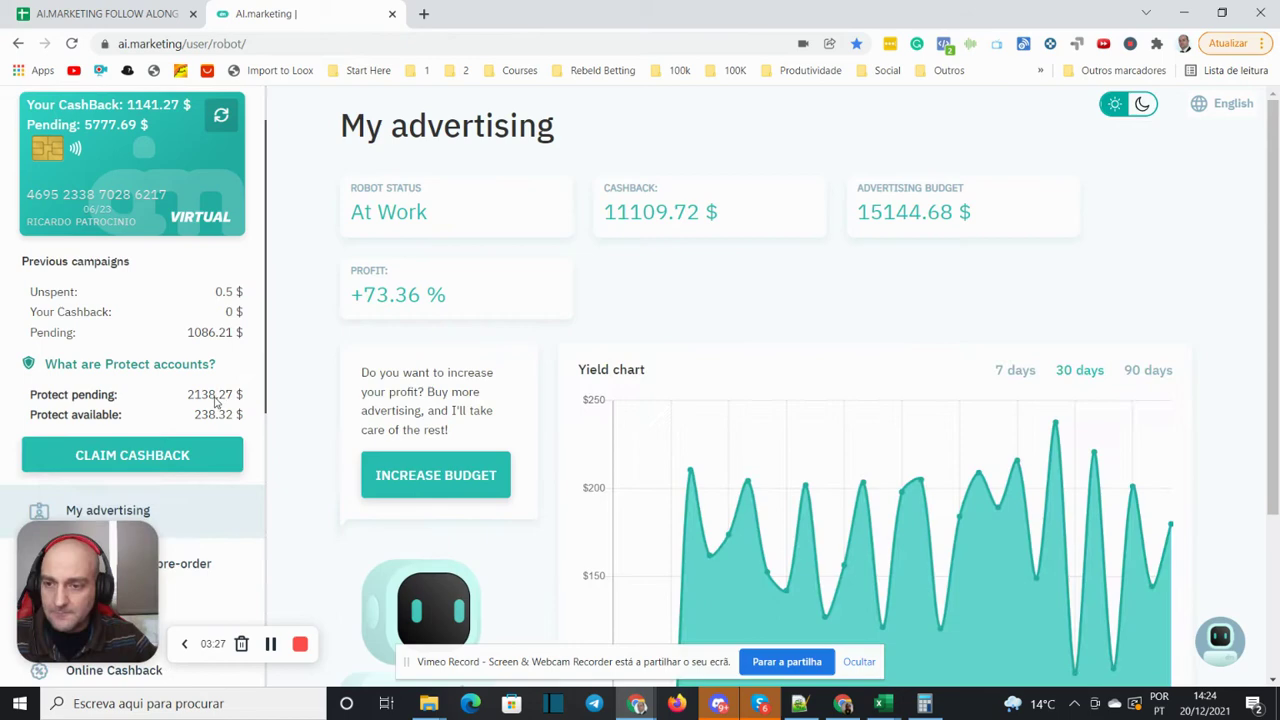
Step: Select the 5610.29 amount spent on the Stats page and return to the follow-along spreadsheet
{"action": "scroll", "coordinate": [214, 397], "scroll_direction": "down", "scroll_amount": 3}
{"action": "scroll", "coordinate": [209, 391], "scroll_direction": "down", "scroll_amount": 2}
{"action": "left_click", "coordinate": [84, 405]}
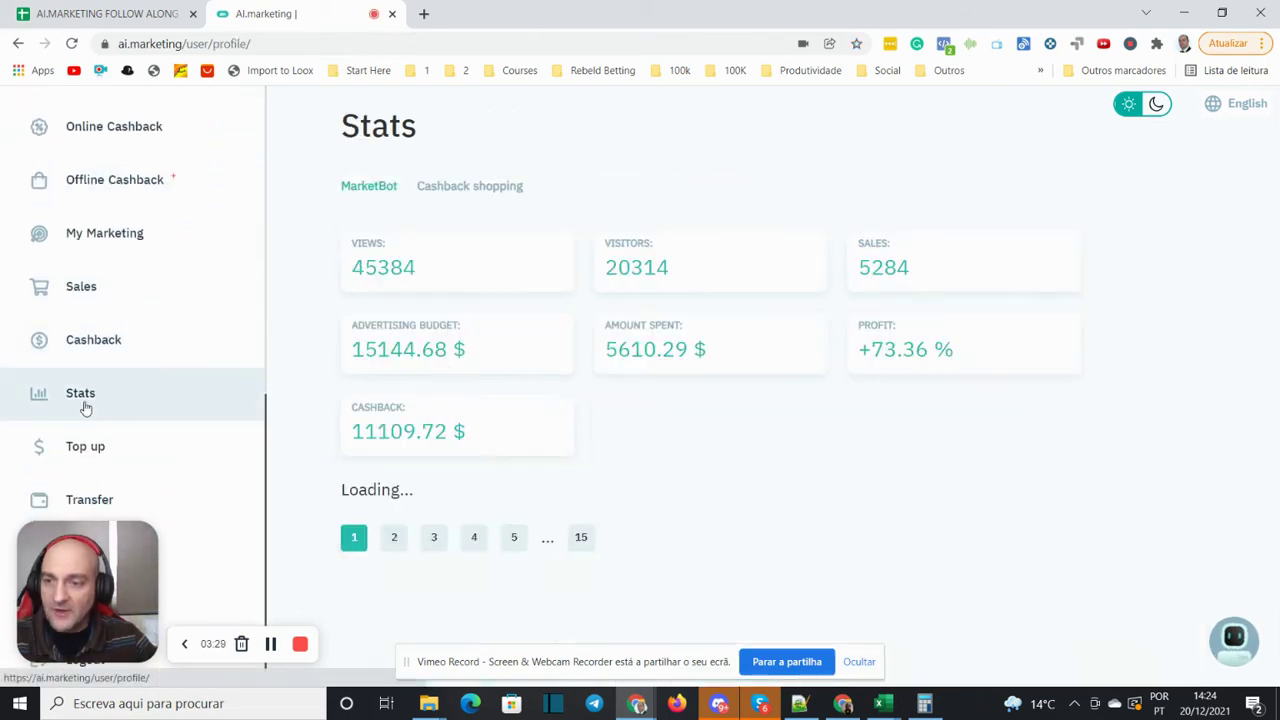
{"action": "scroll", "coordinate": [474, 418], "scroll_direction": "down", "scroll_amount": 2}
{"action": "scroll", "coordinate": [476, 421], "scroll_direction": "up", "scroll_amount": 1}
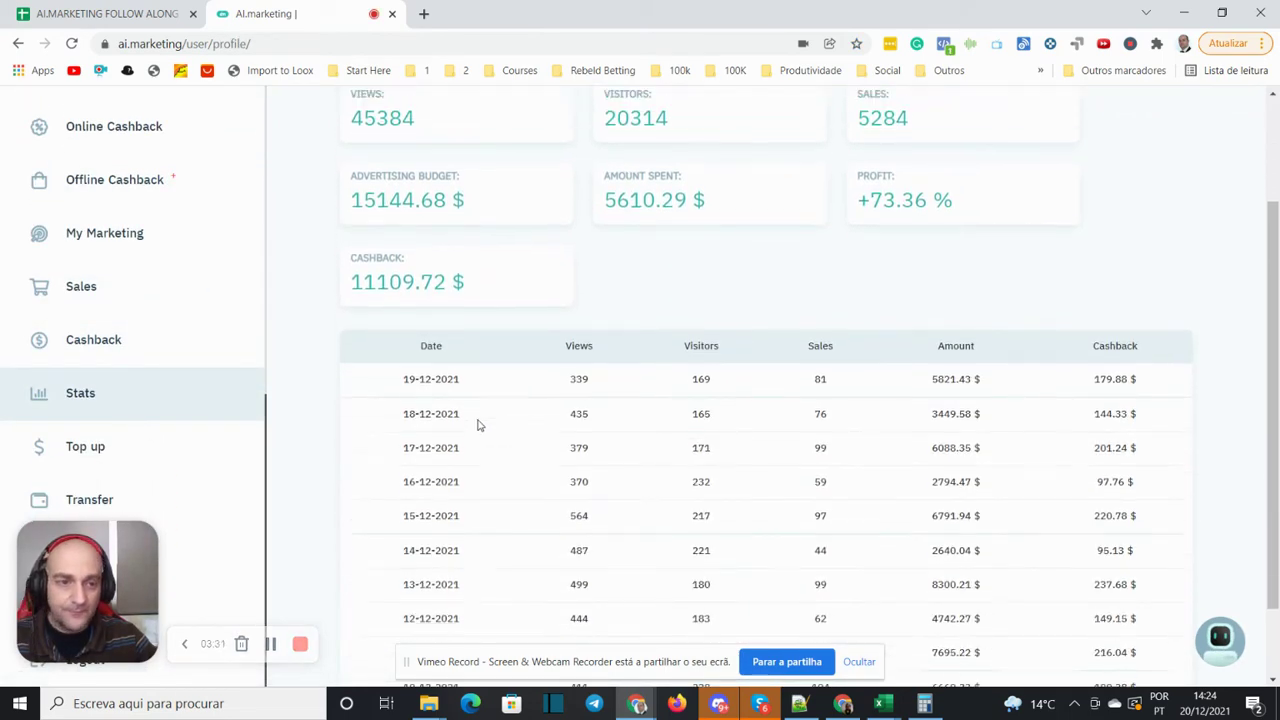
{"action": "double_click", "coordinate": [623, 267]}
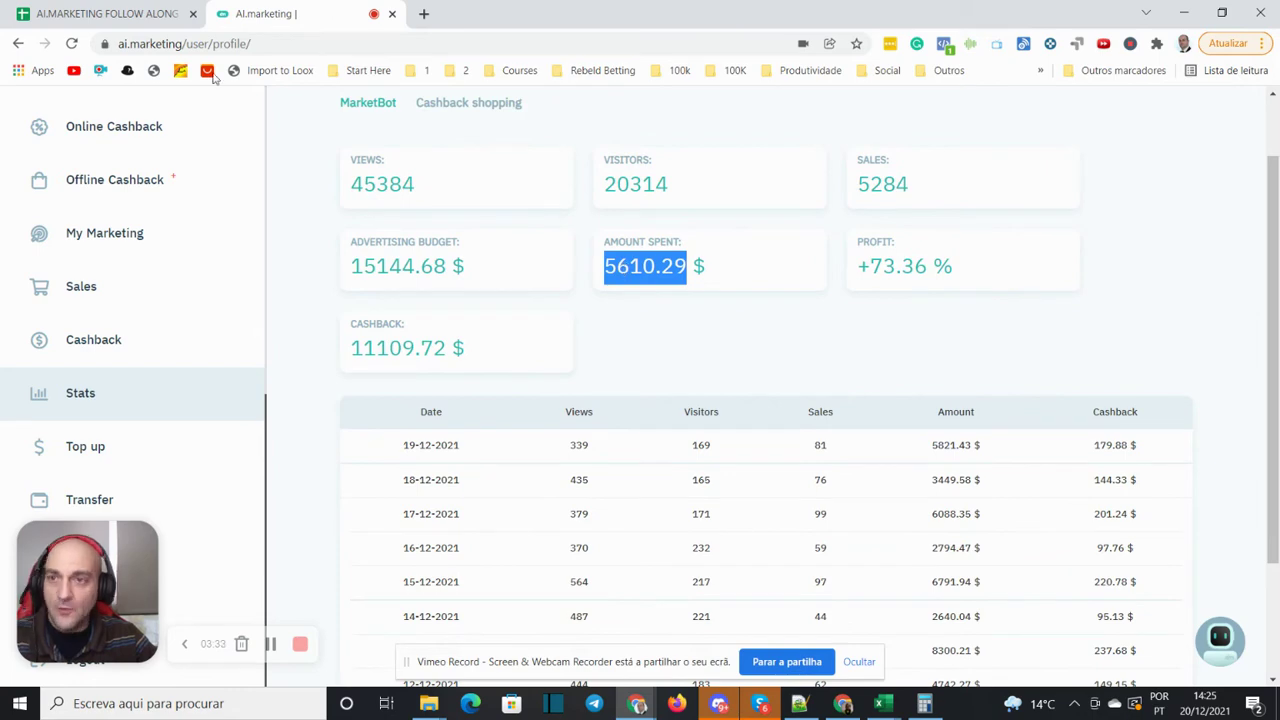
{"action": "left_click", "coordinate": [105, 13]}
{"action": "scroll", "coordinate": [386, 404], "scroll_direction": "down", "scroll_amount": 2}
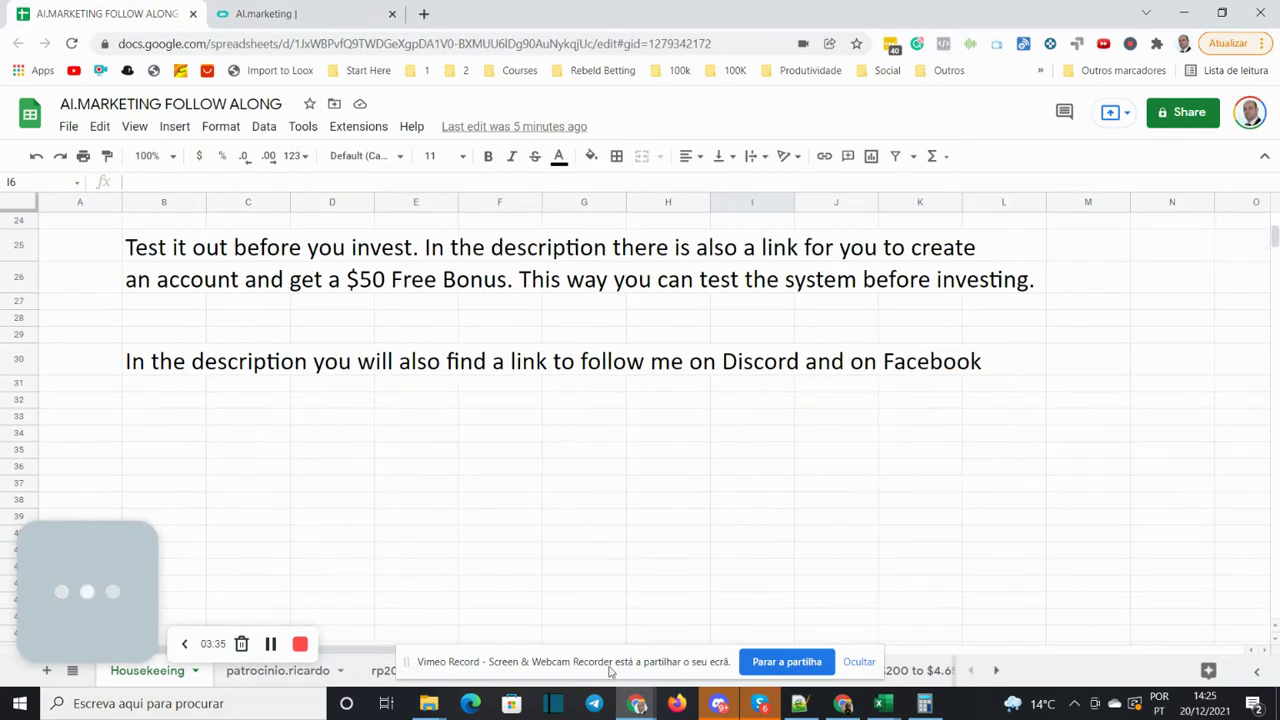
Step: Fill row 55 down into a new 12/19/2021 row with 5,610.29 total spent
{"action": "left_click", "coordinate": [858, 662]}
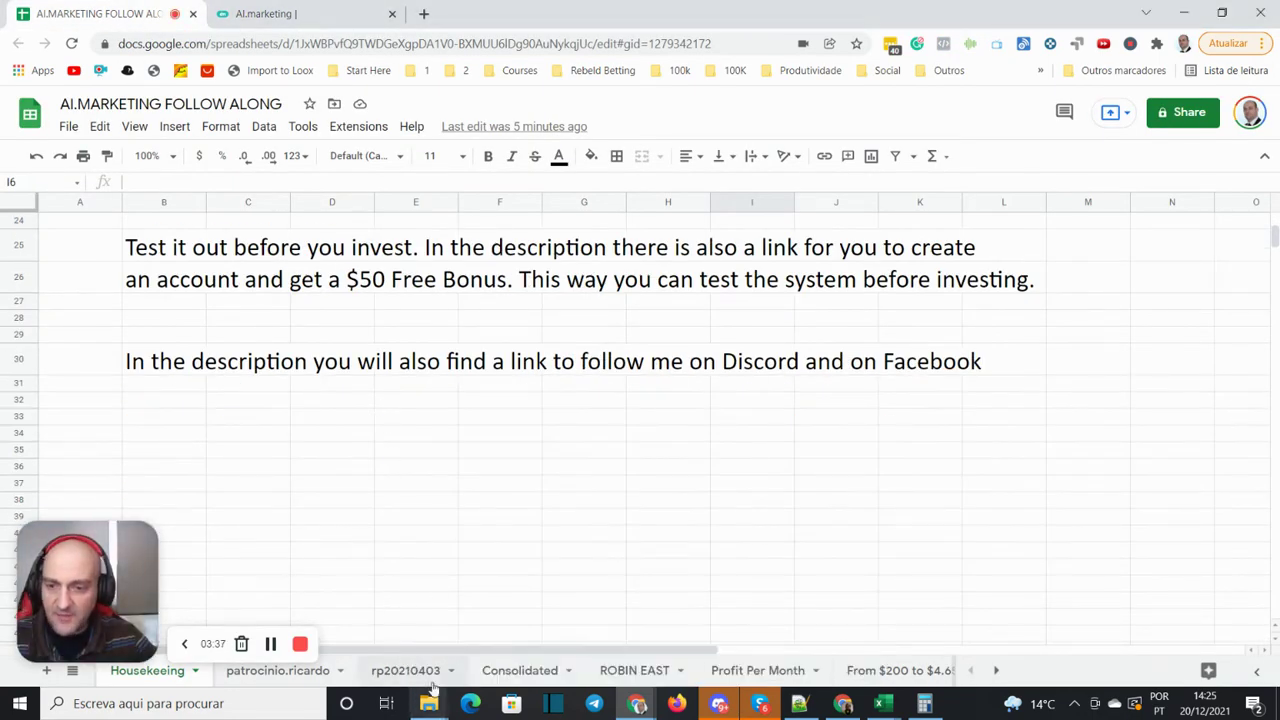
{"action": "left_click", "coordinate": [274, 670]}
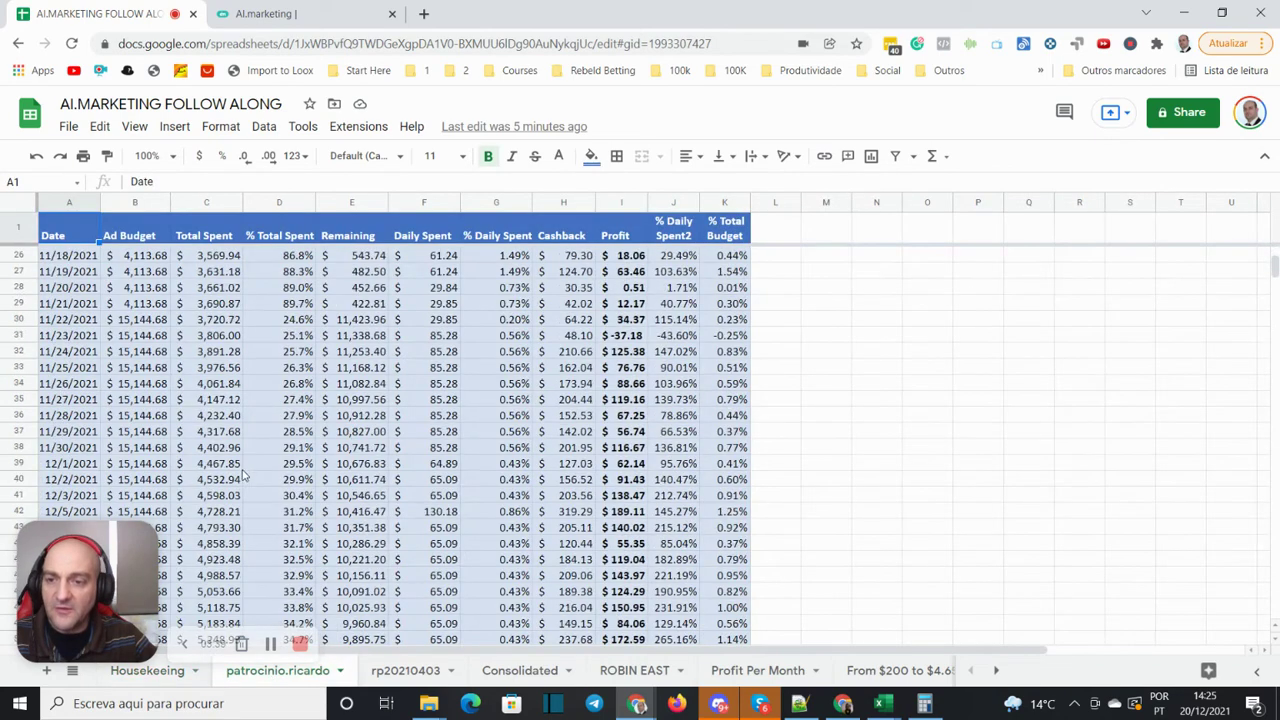
{"action": "scroll", "coordinate": [240, 475], "scroll_direction": "down", "scroll_amount": 7}
{"action": "mouse_move", "coordinate": [73, 388]}
{"action": "left_mouse_down"}
{"action": "mouse_move", "coordinate": [590, 388]}
{"action": "mouse_move", "coordinate": [646, 403]}
{"action": "left_mouse_up"}
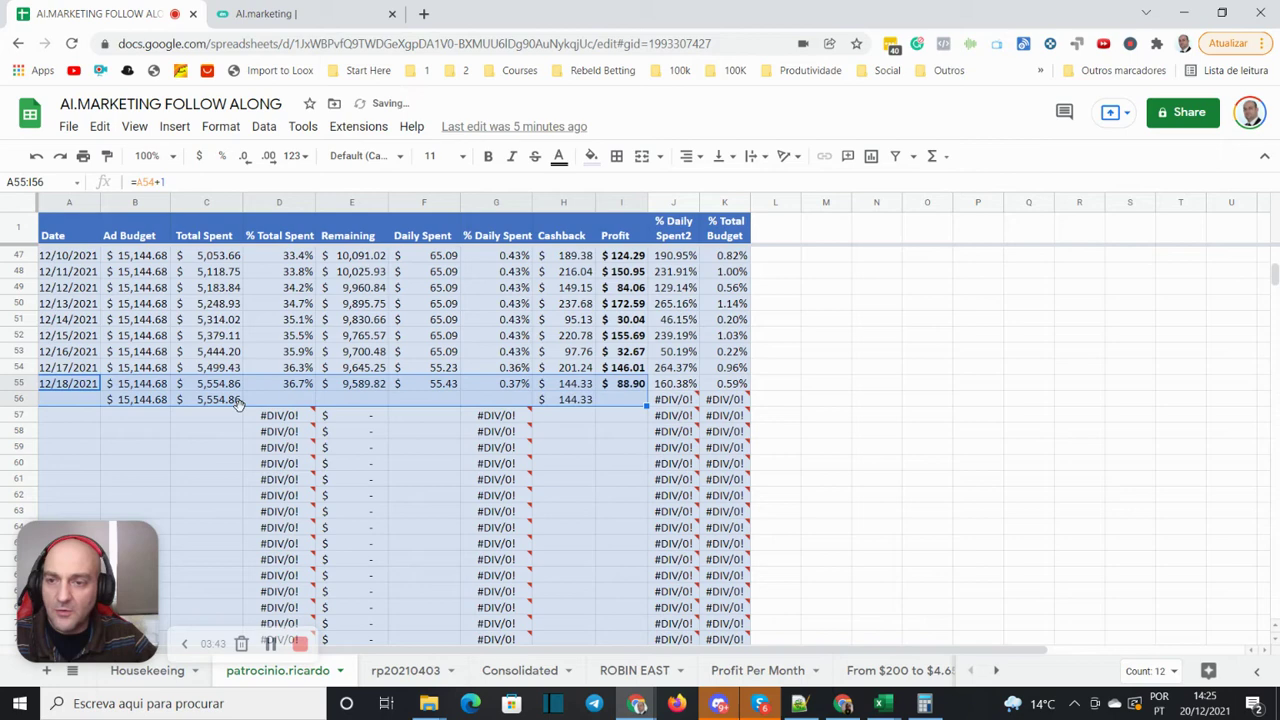
{"action": "left_click", "coordinate": [225, 400]}
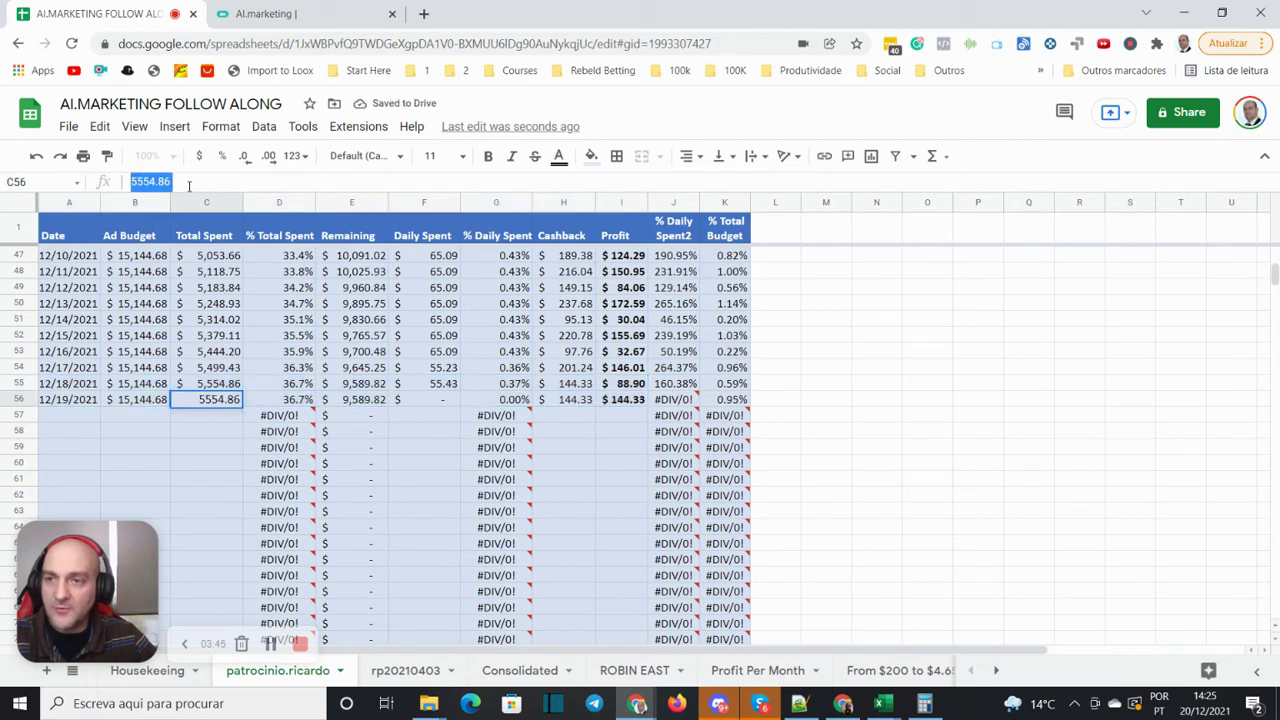
{"action": "type", "text": "5610.29"}
{"action": "key", "text": "Tab"}
{"action": "key", "text": "Tab"}
{"action": "key", "text": "Tab"}
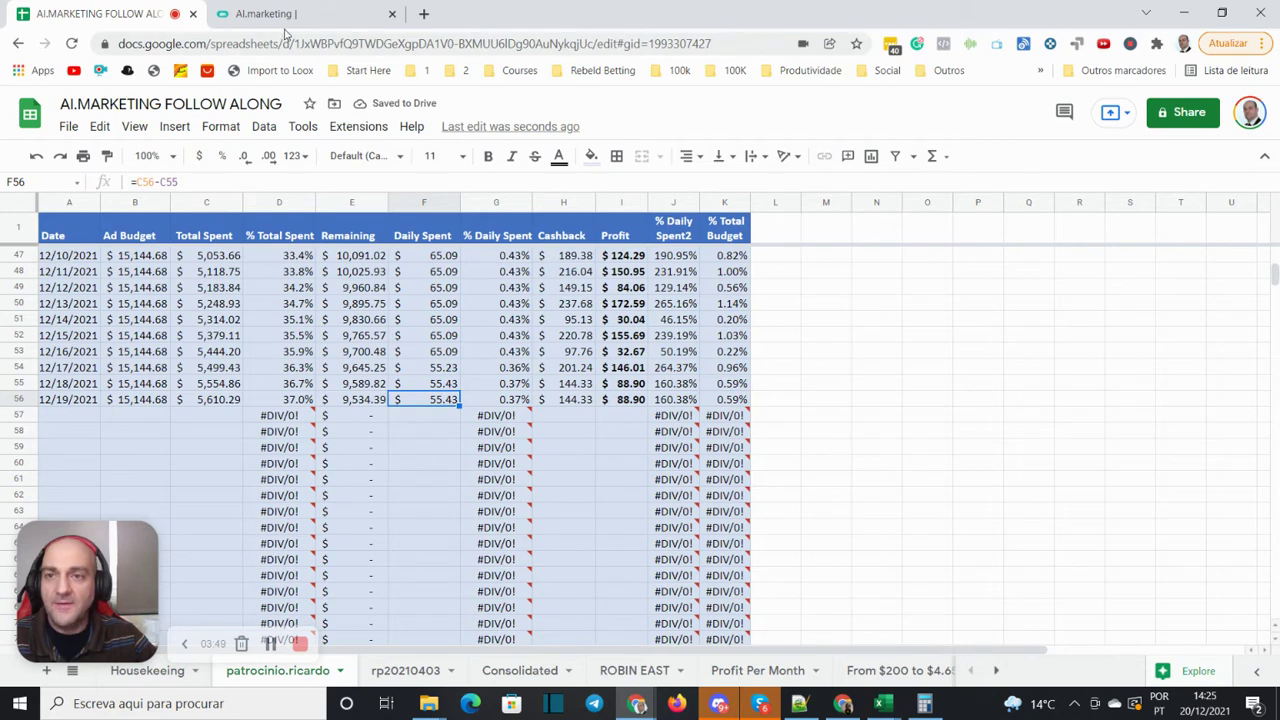
Step: Copy the 179.88 cashback from the AI.Marketing stats into H56
{"action": "left_click", "coordinate": [333, 22]}
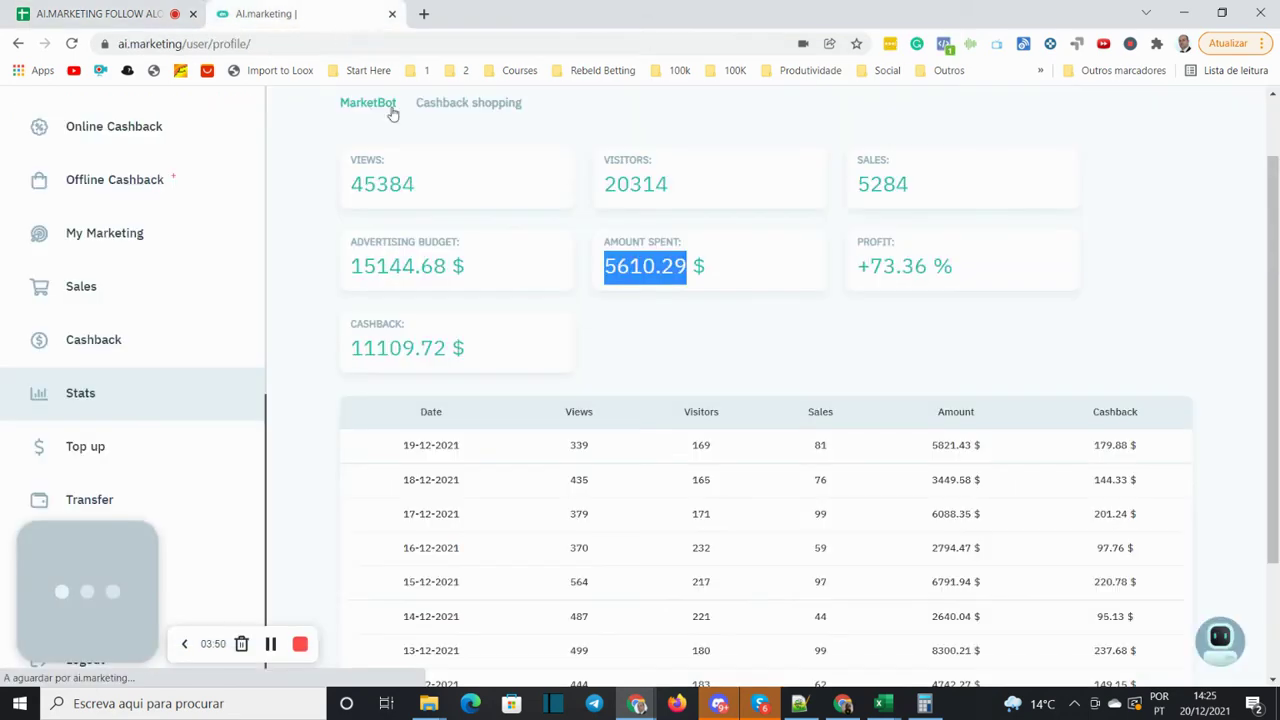
{"action": "double_click", "coordinate": [1101, 445]}
{"action": "key", "text": "ctrl+c"}
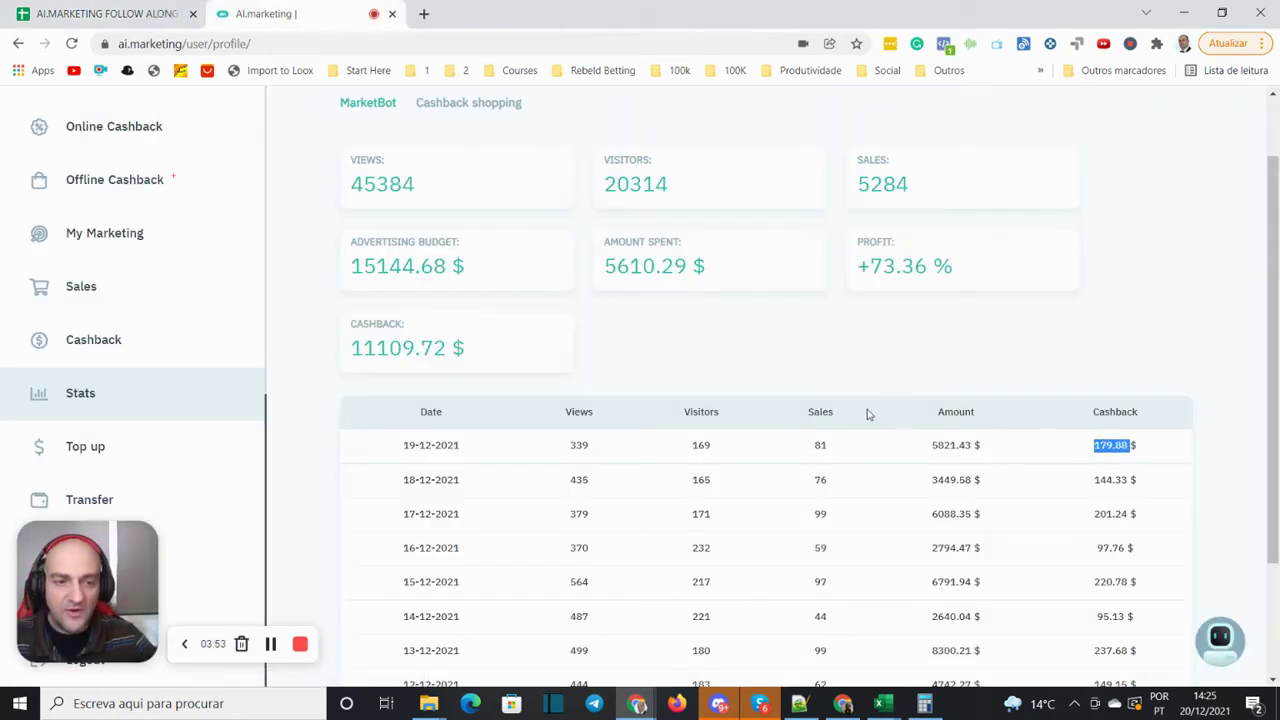
{"action": "left_click", "coordinate": [100, 14]}
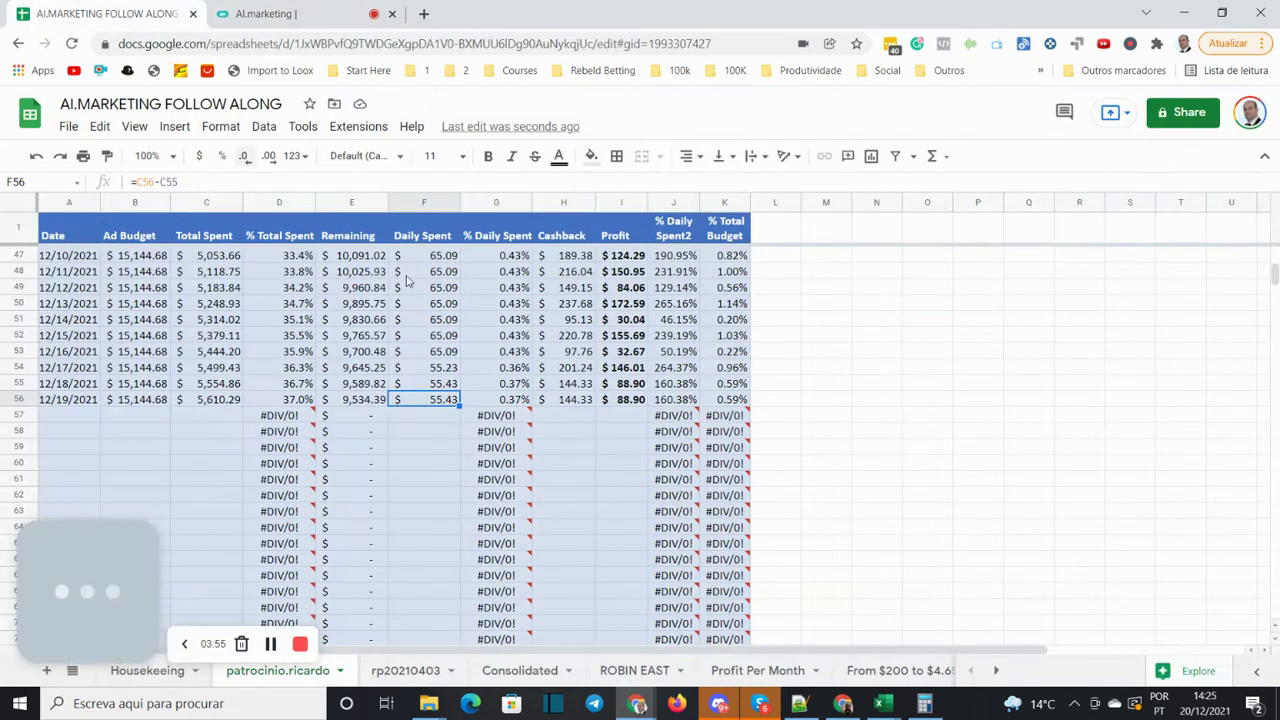
{"action": "key", "text": "Right"}
{"action": "key", "text": "Right"}
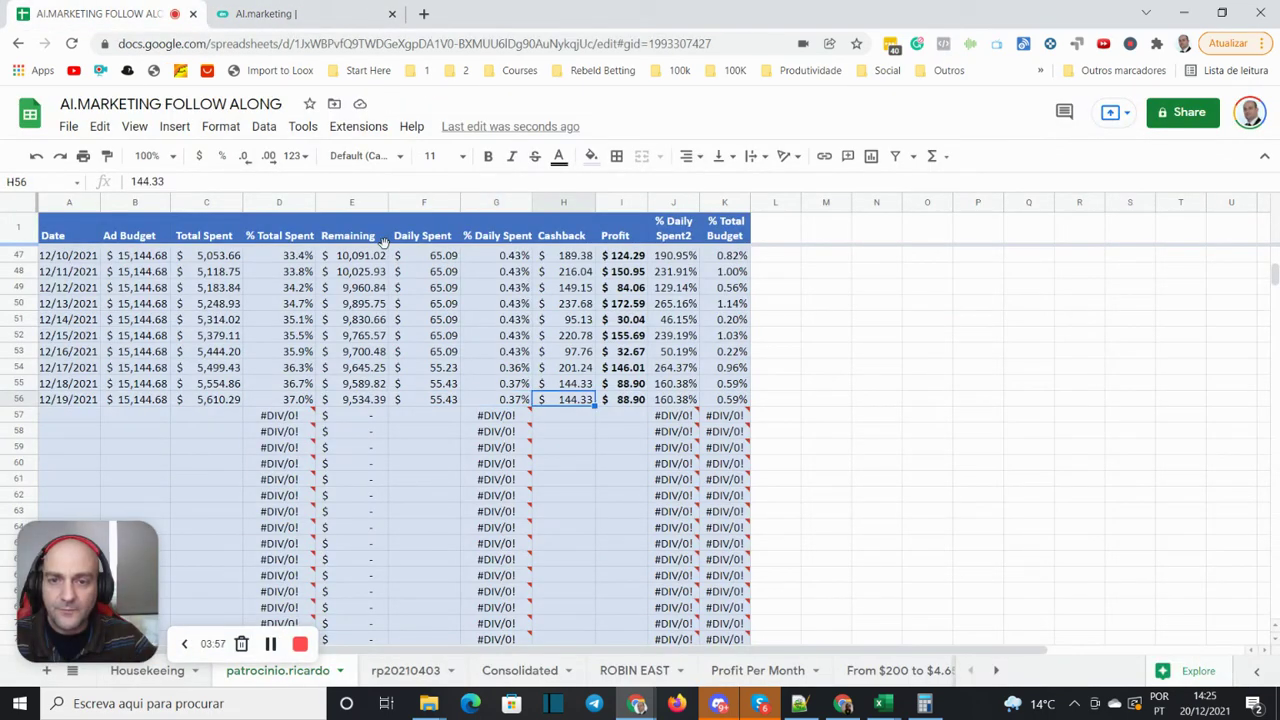
{"action": "key", "text": "ctrl+v"}
{"action": "key", "text": "Right"}
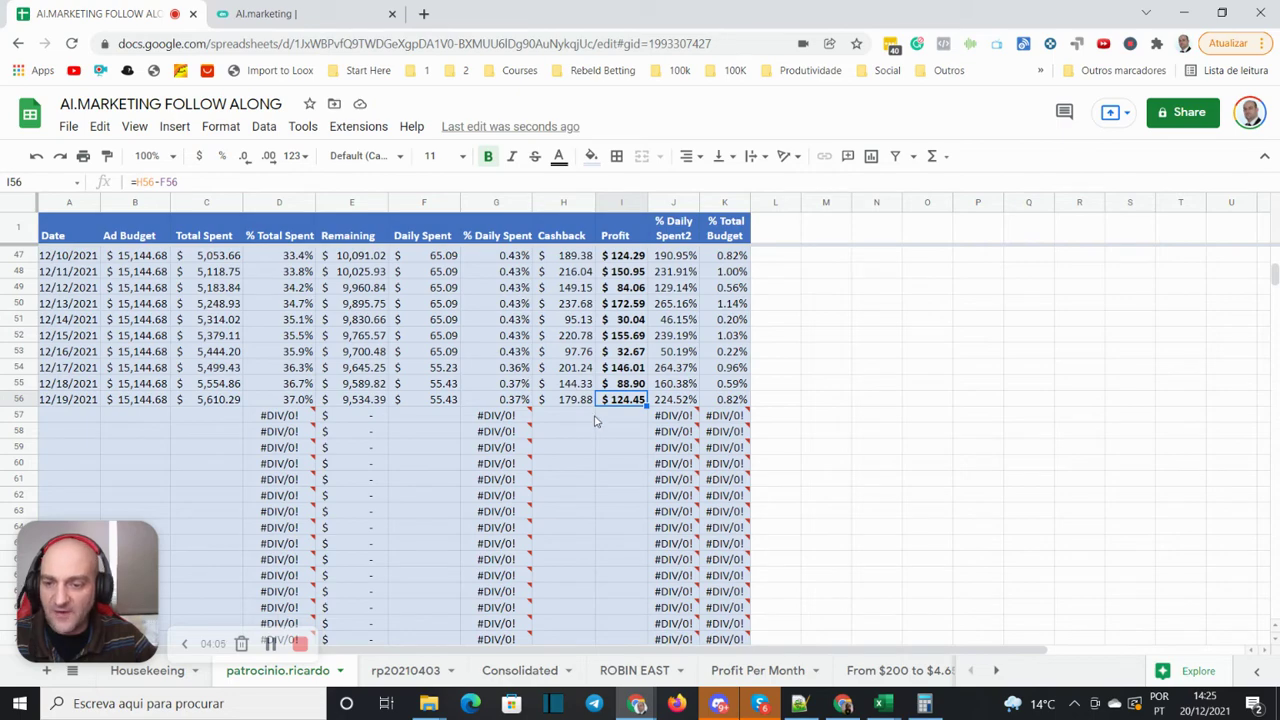
Step: Select row 56 on the next account's sheet, then return to AI.Marketing
{"action": "key", "text": "ctrl+shift+Page_Down"}
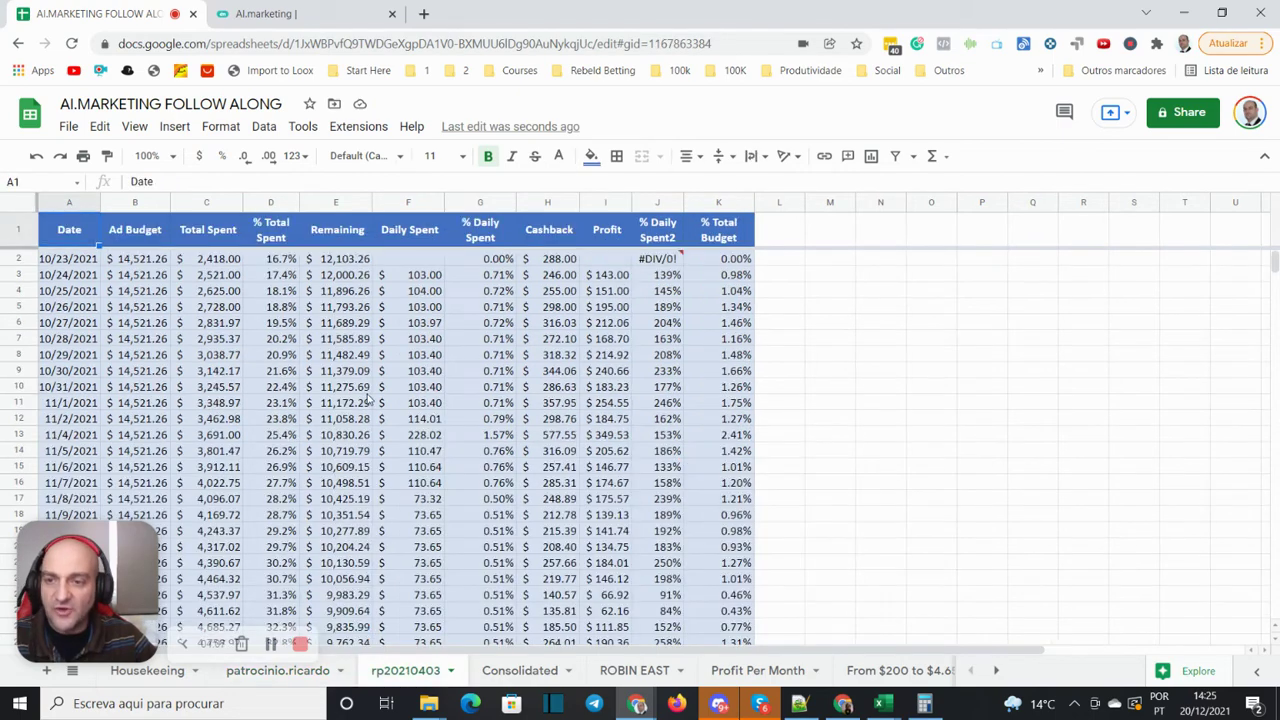
{"action": "mouse_move", "coordinate": [88, 397]}
{"action": "left_mouse_down"}
{"action": "mouse_move", "coordinate": [618, 407]}
{"action": "mouse_move", "coordinate": [628, 424]}
{"action": "left_mouse_up"}
{"action": "left_click", "coordinate": [325, 18]}
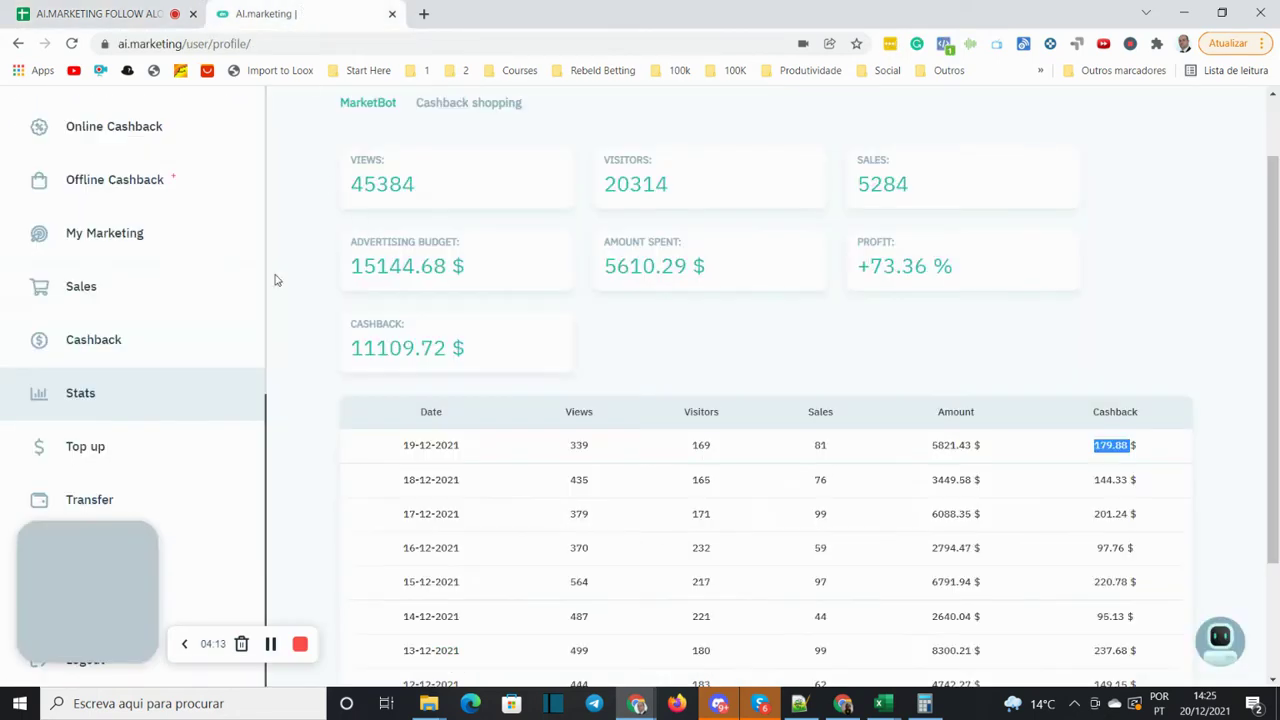
{"action": "scroll", "coordinate": [154, 455], "scroll_direction": "down", "scroll_amount": 2}
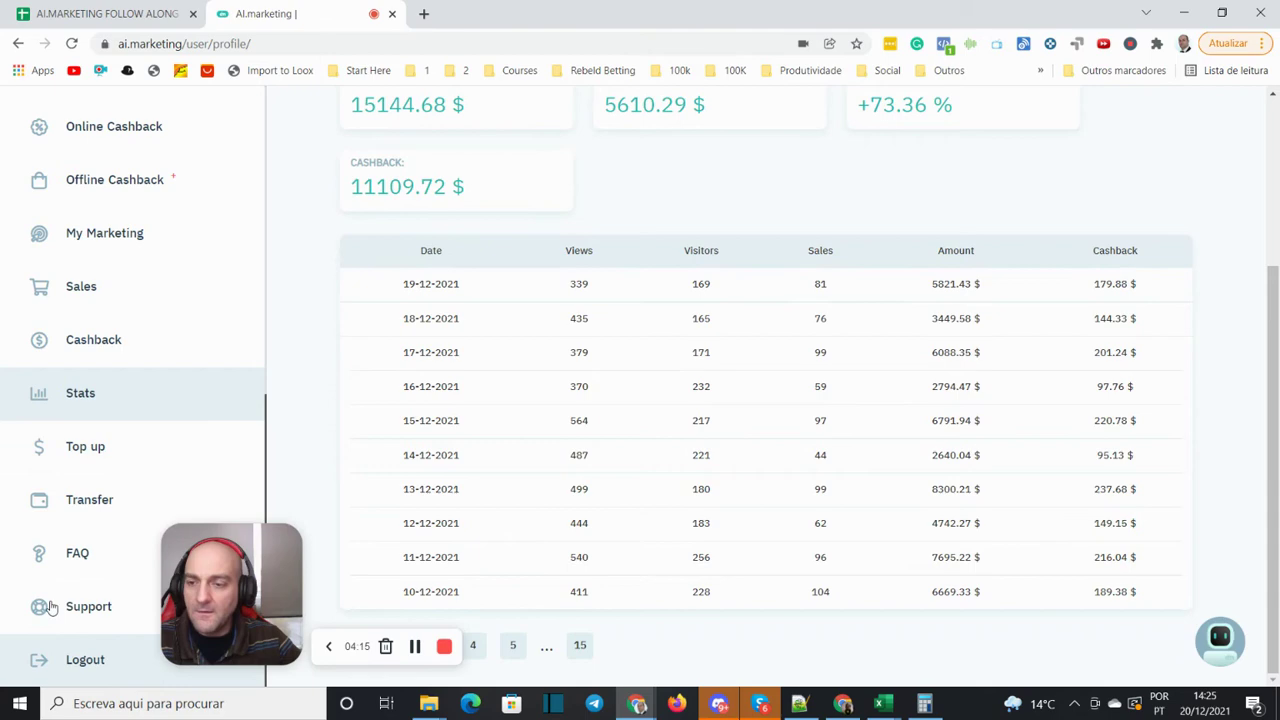
Step: Log out and sign into the next account through inb.network
{"action": "left_click", "coordinate": [100, 661]}
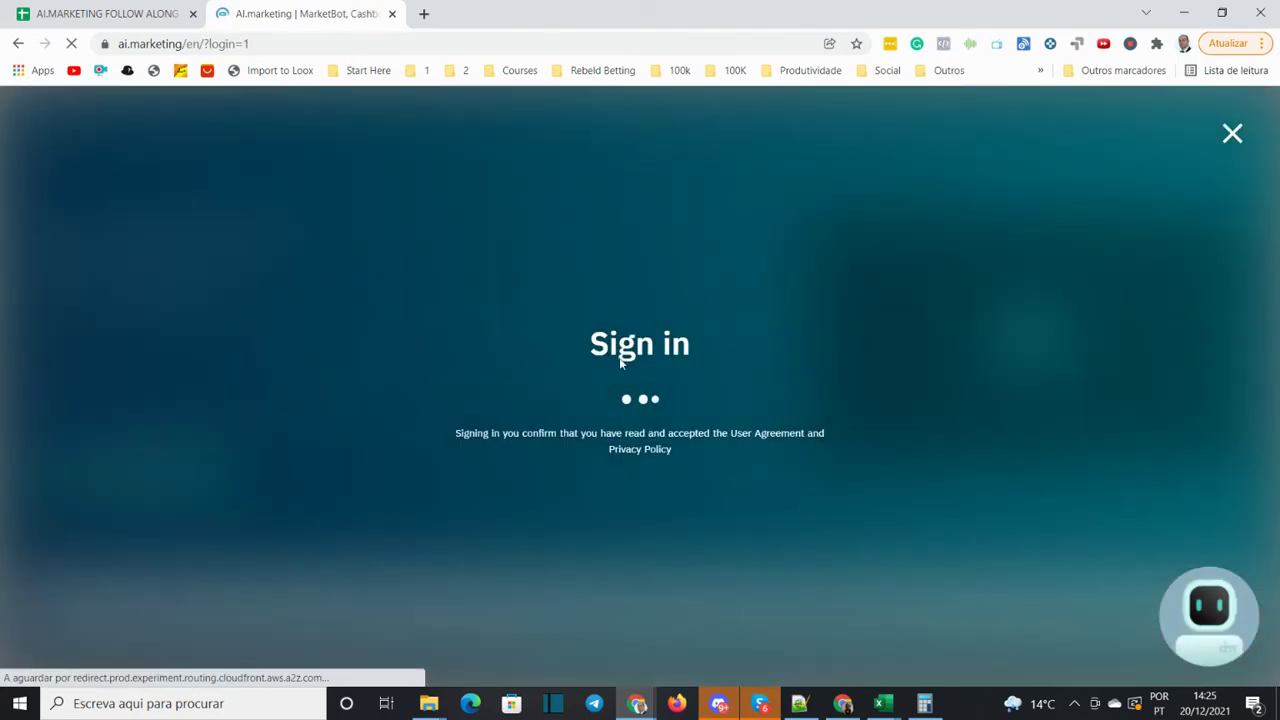
{"action": "left_click", "coordinate": [540, 398]}
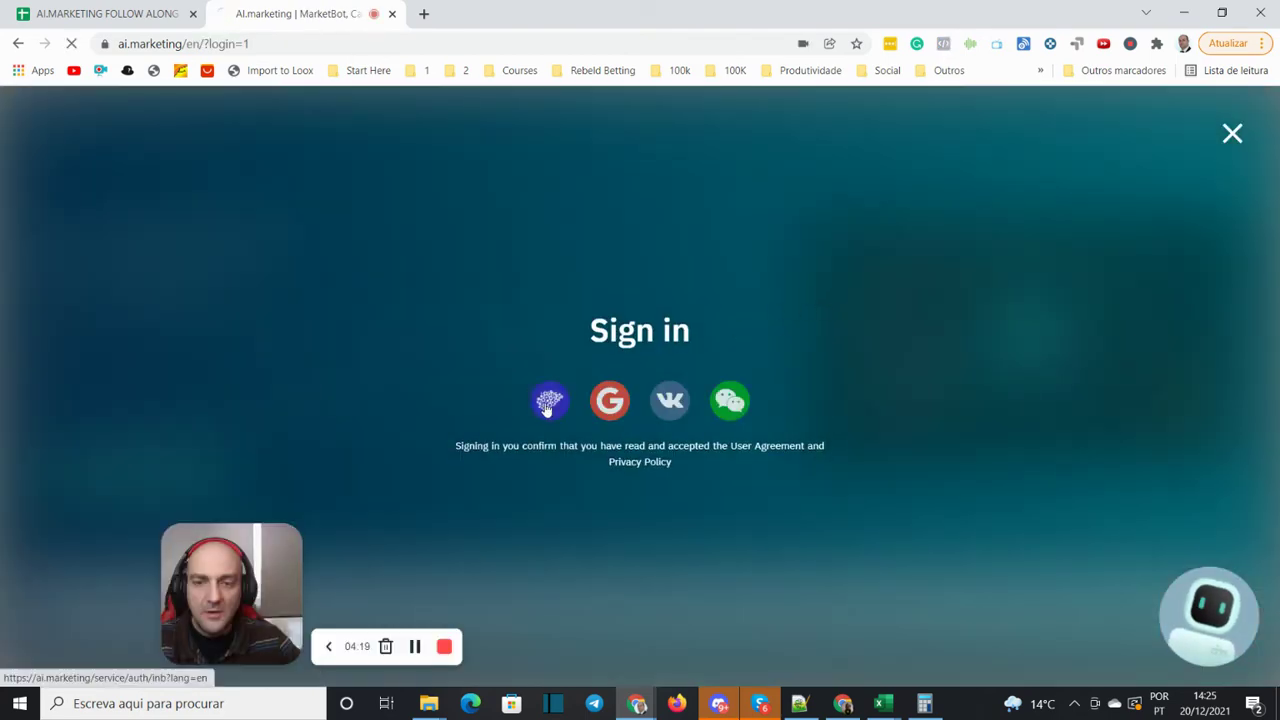
{"action": "left_click", "coordinate": [644, 268]}
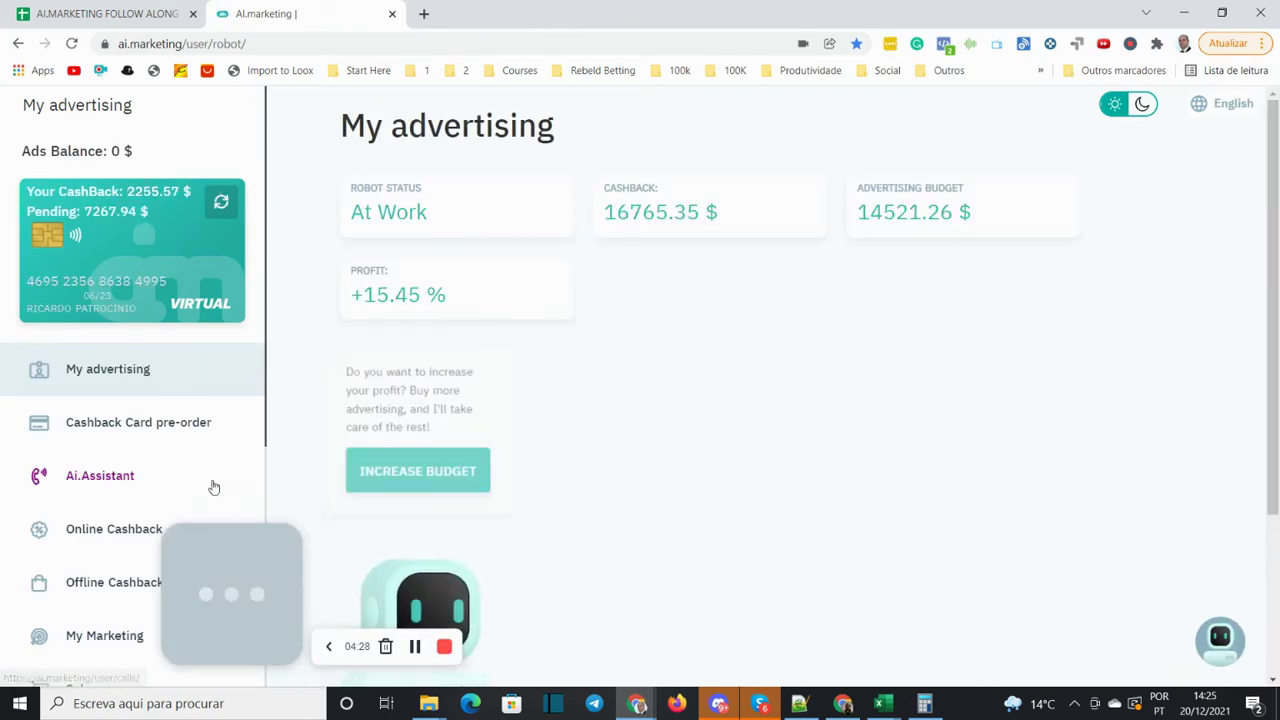
{"action": "scroll", "coordinate": [90, 440], "scroll_direction": "down", "scroll_amount": 1}
{"action": "scroll", "coordinate": [100, 425], "scroll_direction": "down", "scroll_amount": 3}
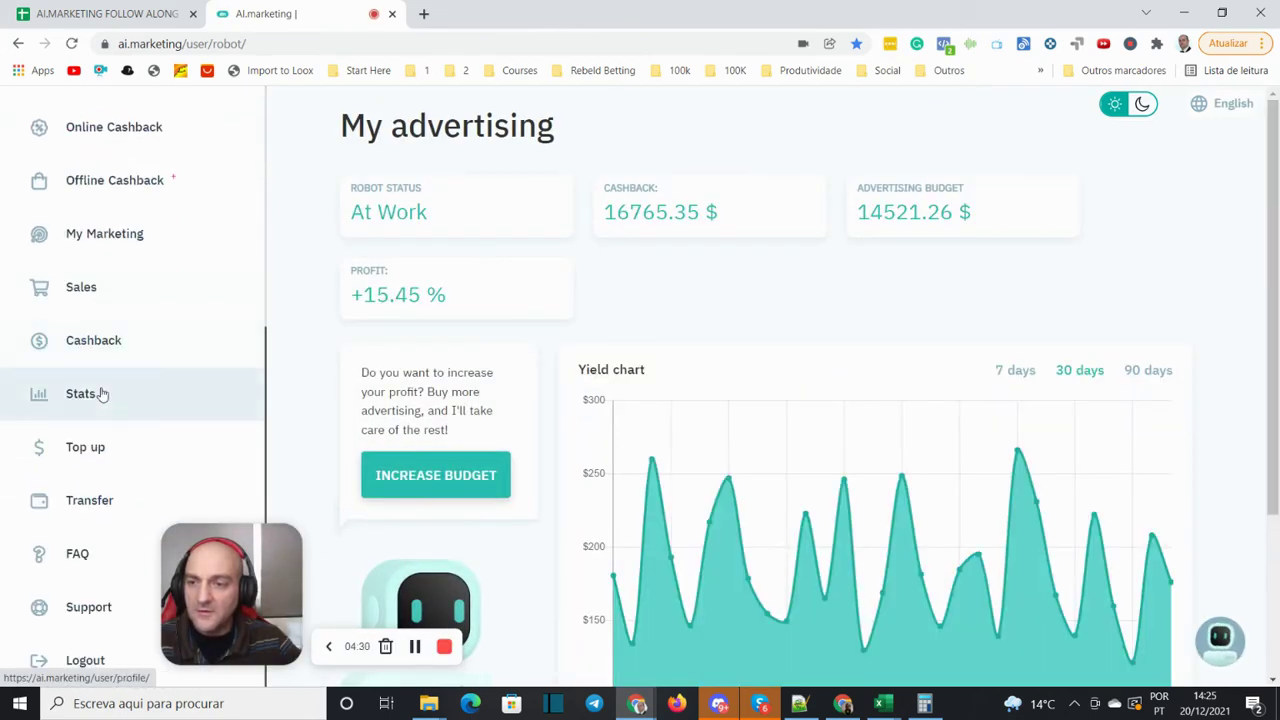
Step: Open this account's Stats page and select the 7020.04 amount spent
{"action": "left_click", "coordinate": [103, 394]}
{"action": "scroll", "coordinate": [640, 418], "scroll_direction": "down", "scroll_amount": 3}
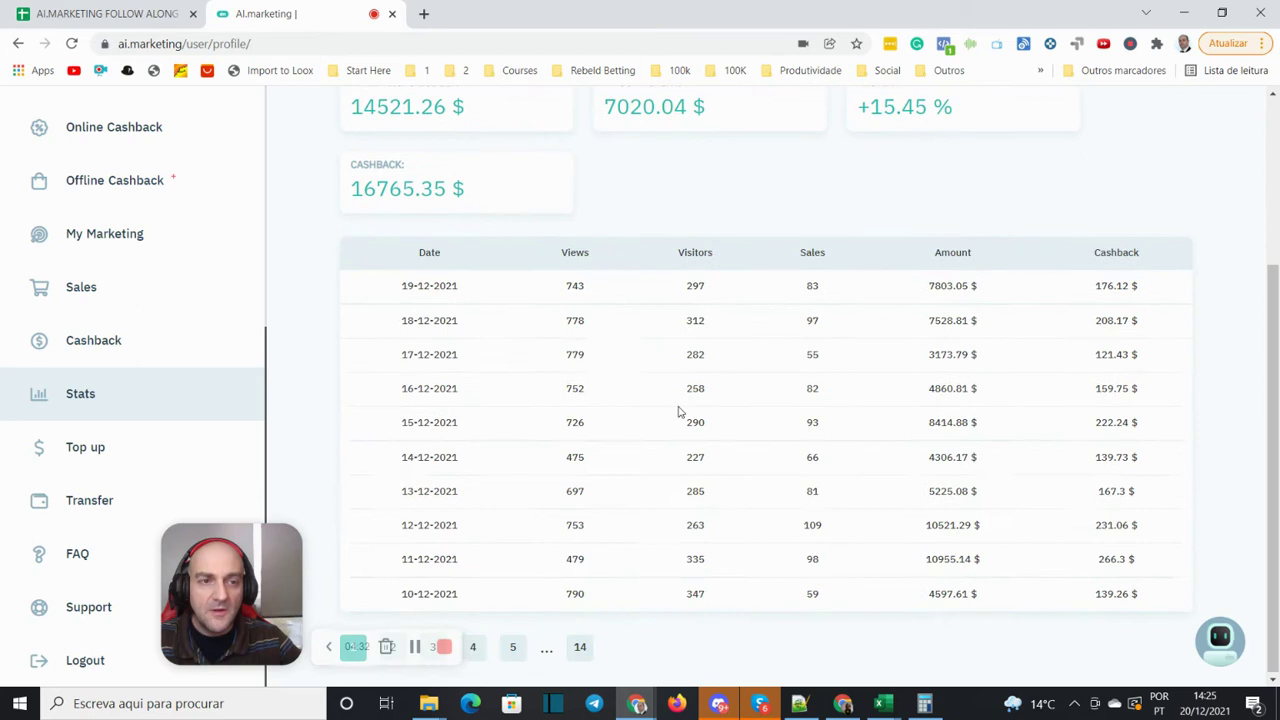
{"action": "scroll", "coordinate": [640, 380], "scroll_direction": "up", "scroll_amount": 1}
{"action": "double_click", "coordinate": [647, 188]}
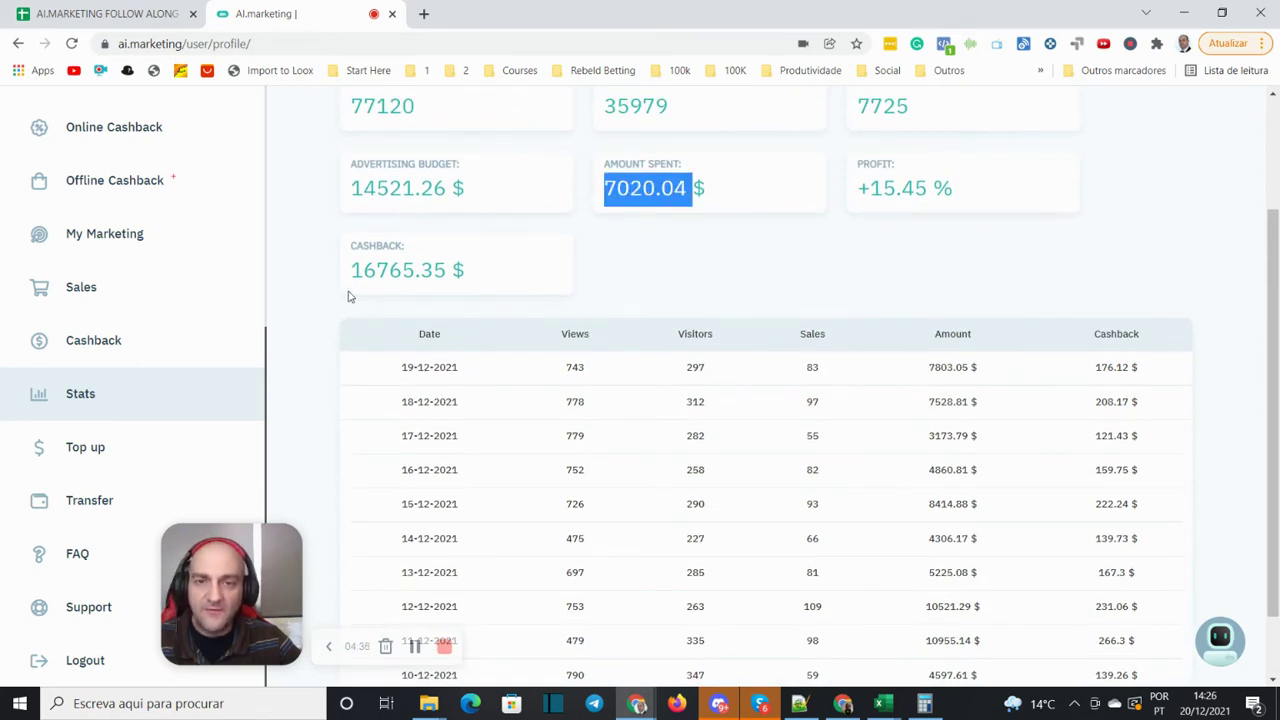
Step: Replace the 12/19/2021 total spent in C57 with 7,020.04
{"action": "left_click", "coordinate": [105, 13]}
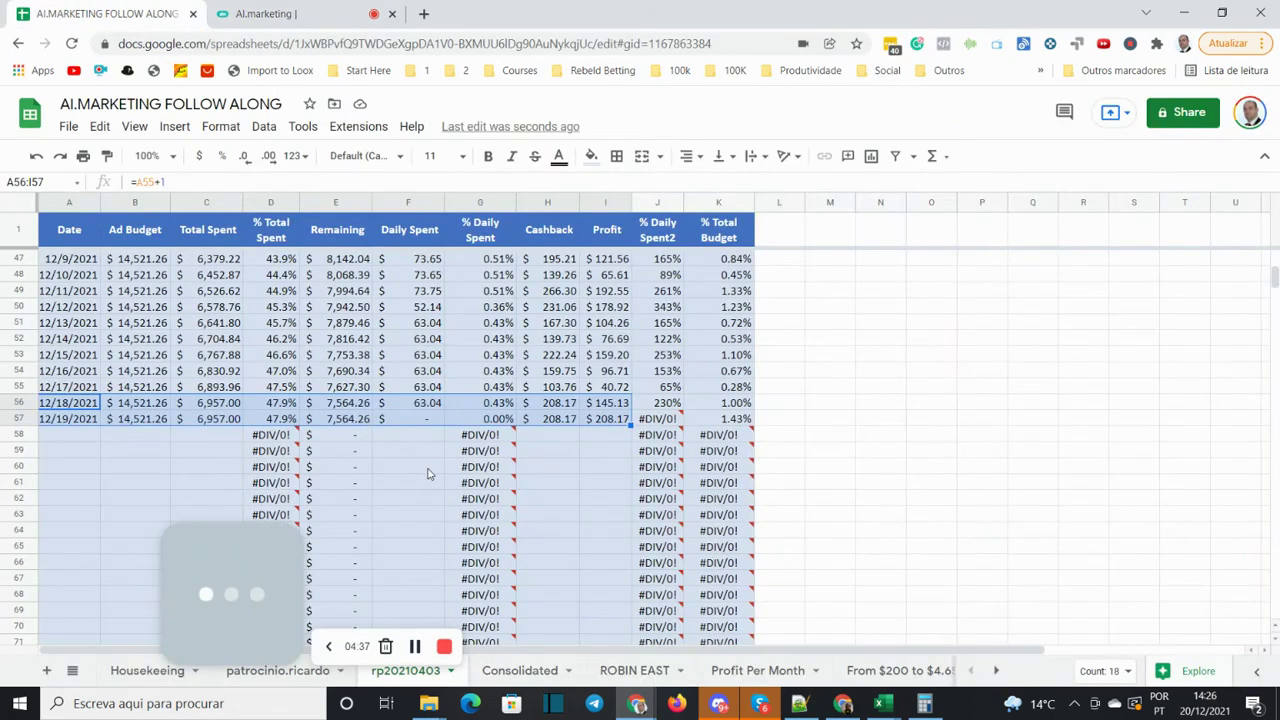
{"action": "left_click", "coordinate": [212, 420]}
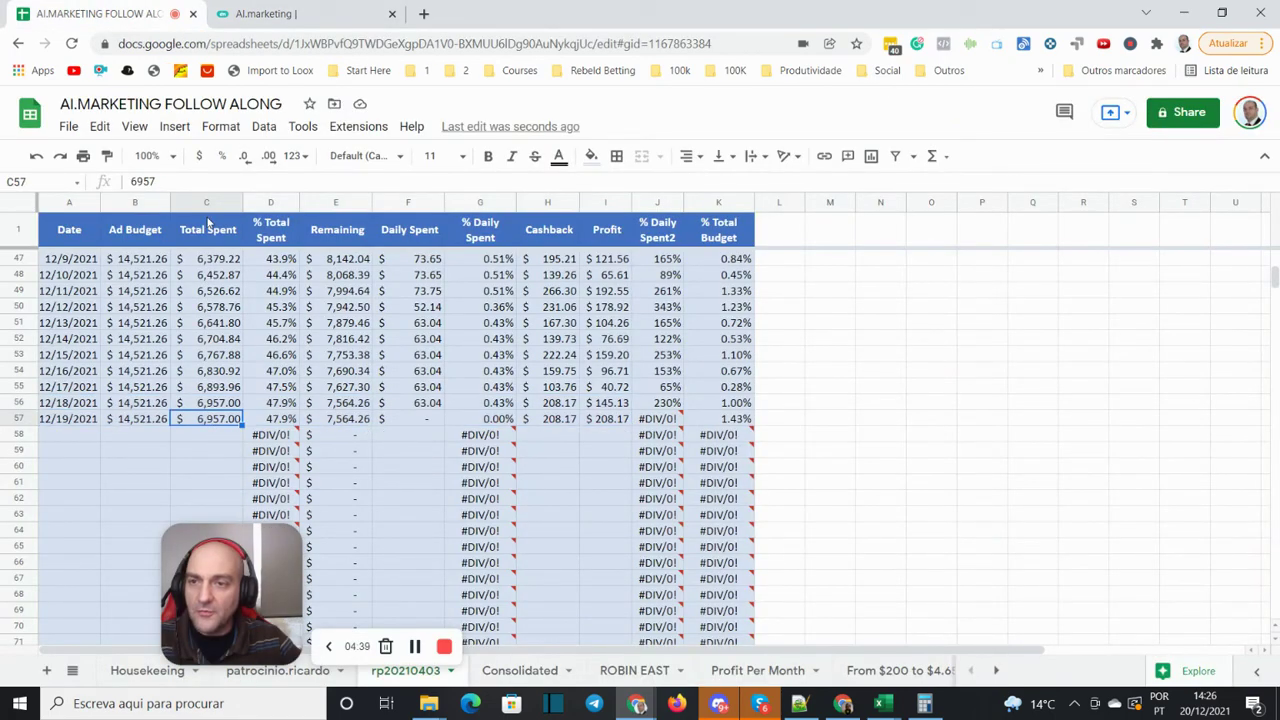
{"action": "type", "text": "6957"}
{"action": "double_click", "coordinate": [148, 180]}
{"action": "type", "text": "7020.04"}
{"action": "key", "text": "Tab"}
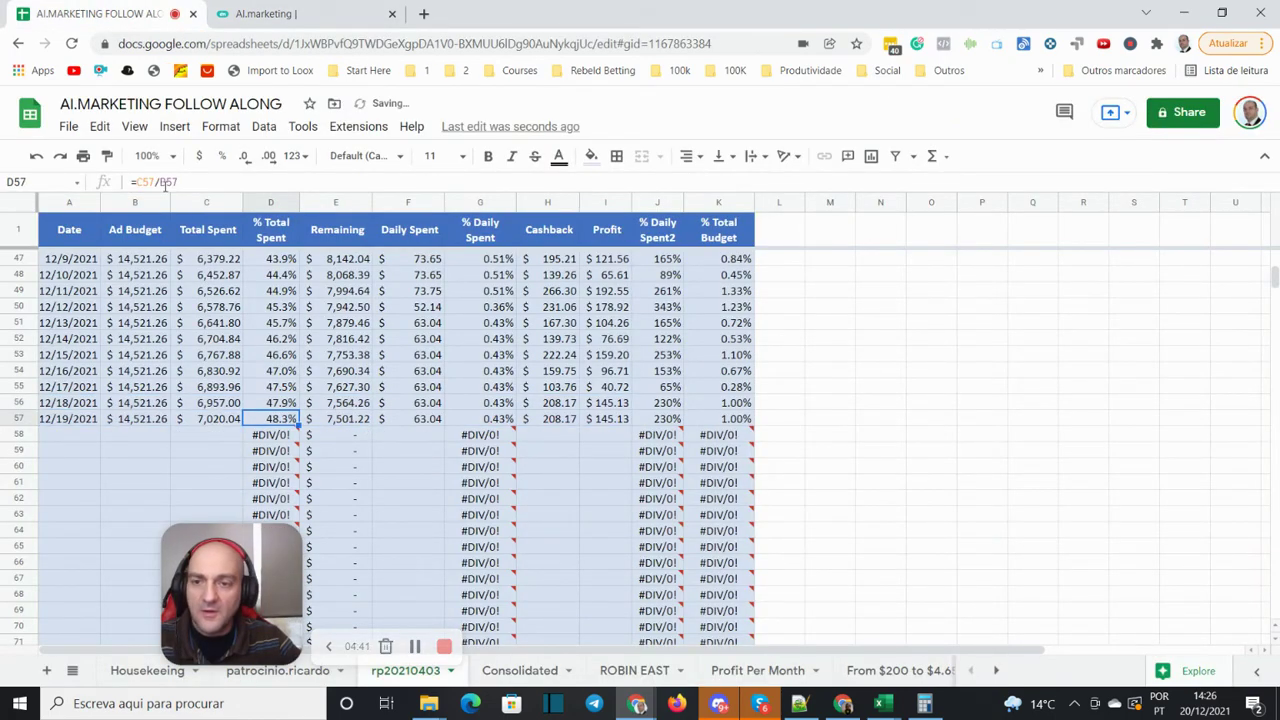
{"action": "key", "text": "Tab"}
{"action": "key", "text": "Tab"}
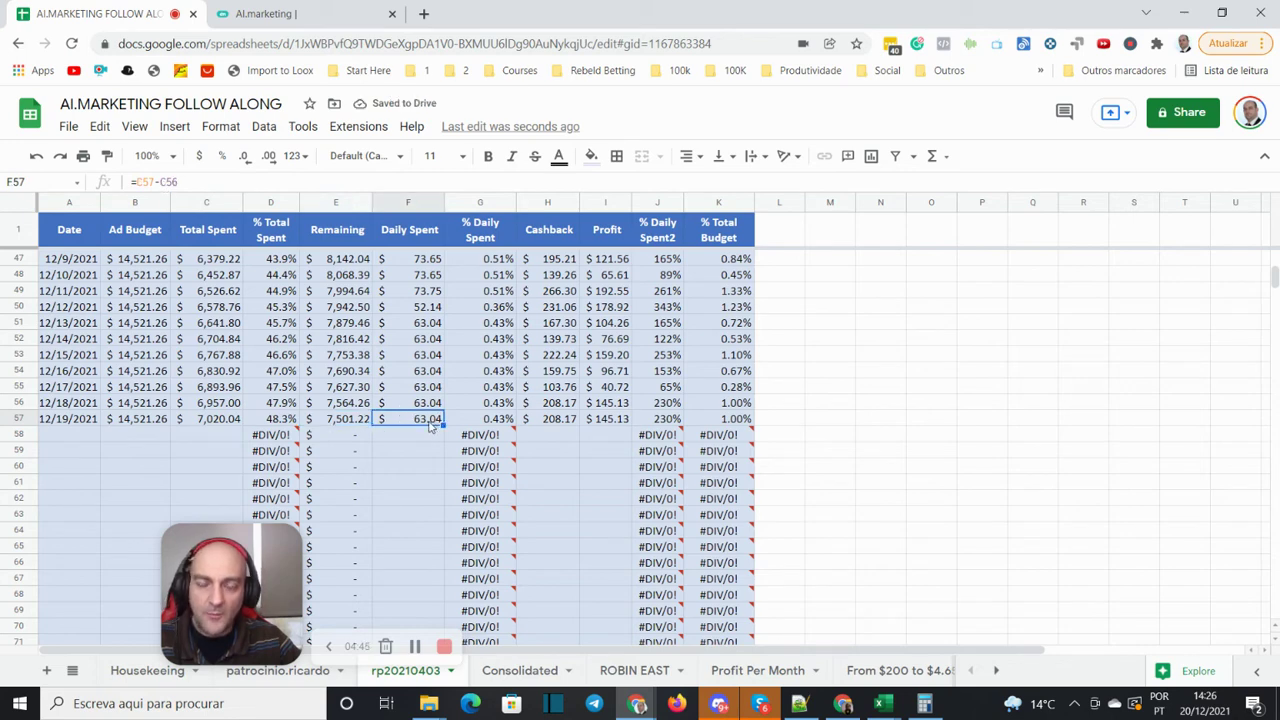
{"action": "key", "text": "Tab"}
{"action": "key", "text": "Tab"}
{"action": "key", "text": "Tab"}
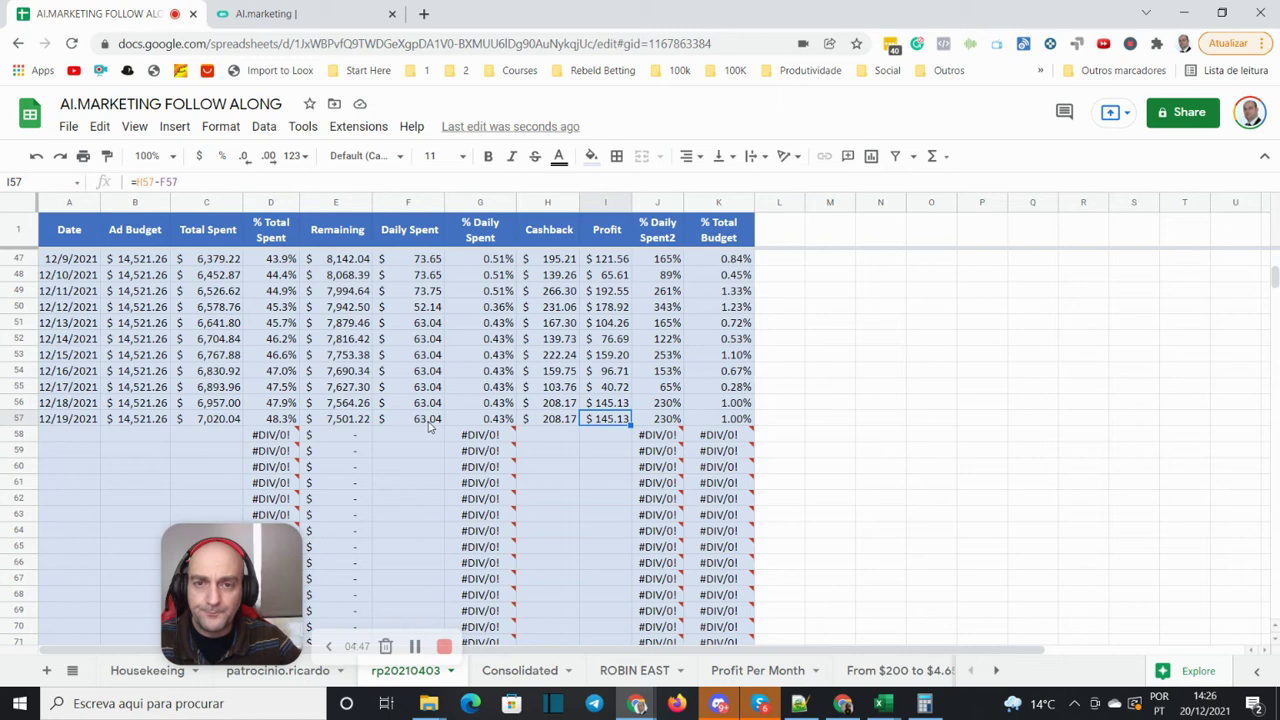
Step: Copy the 176.12 cashback into H57 and check the recalculated $113.08 profit
{"action": "key", "text": "Left"}
{"action": "key", "text": "ctrl+Tab"}
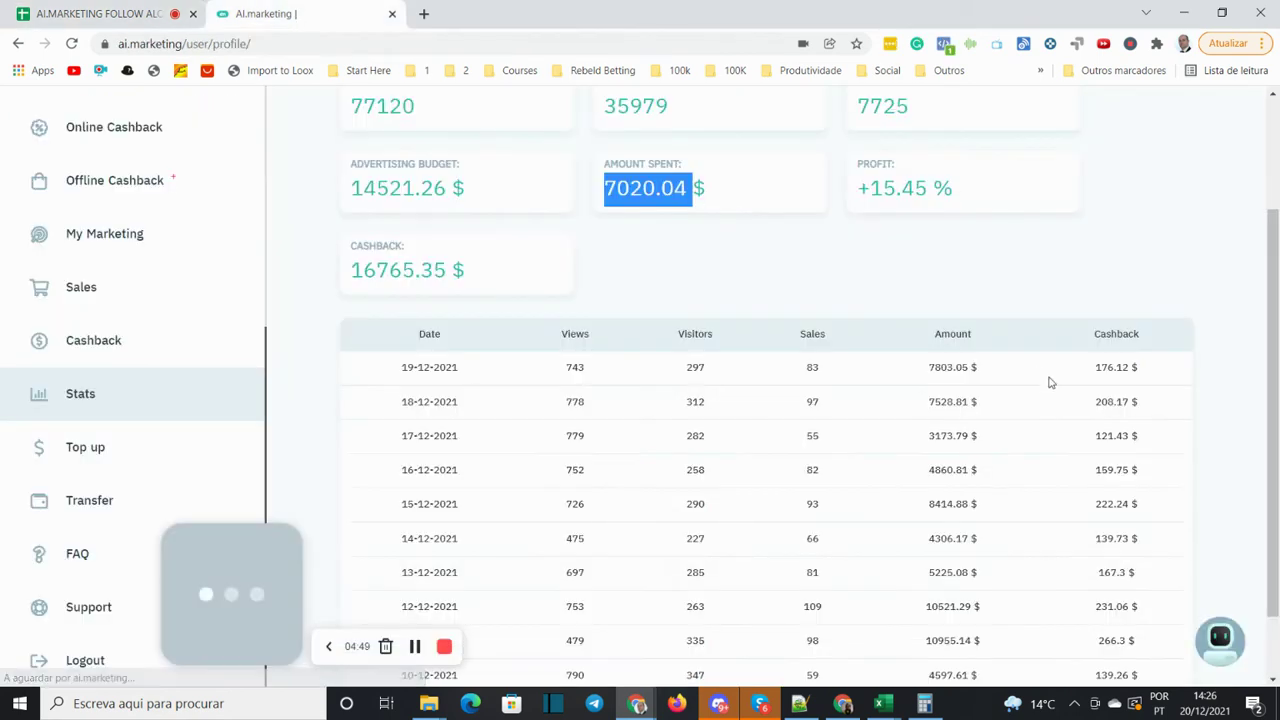
{"action": "double_click", "coordinate": [1110, 367]}
{"action": "key", "text": "ctrl+c"}
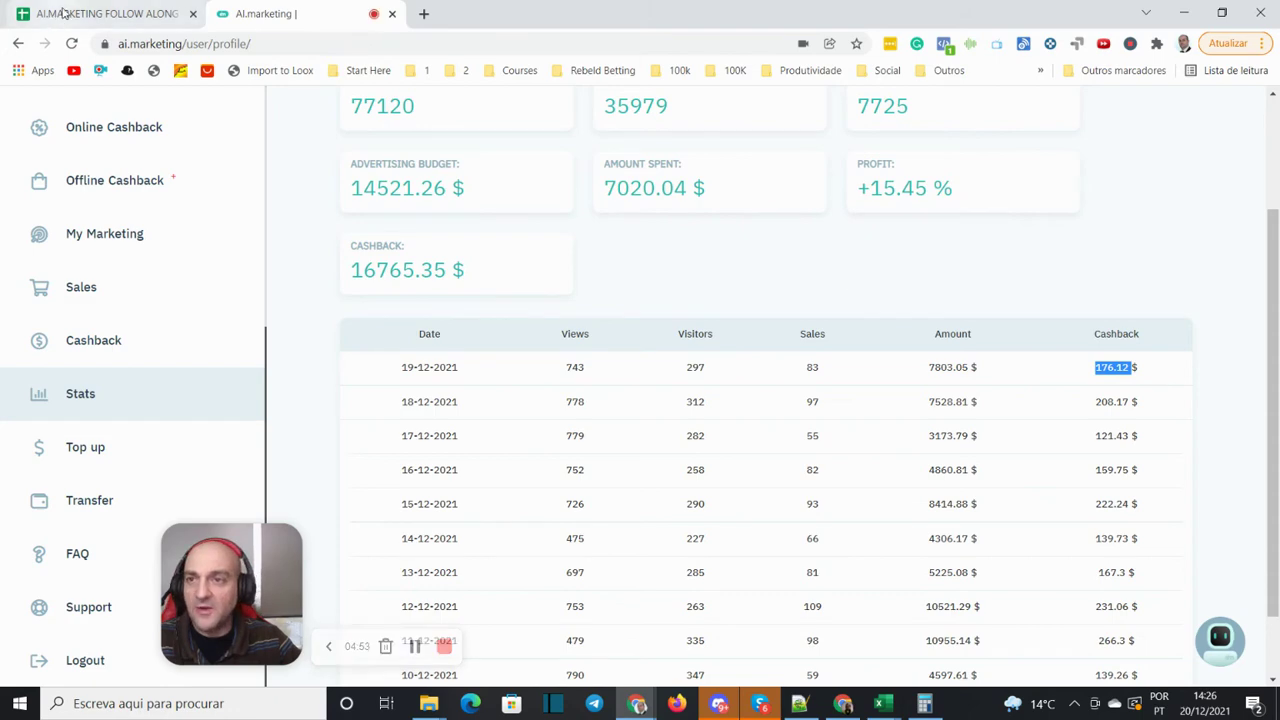
{"action": "left_click", "coordinate": [100, 13]}
{"action": "key", "text": "ctrl+v"}
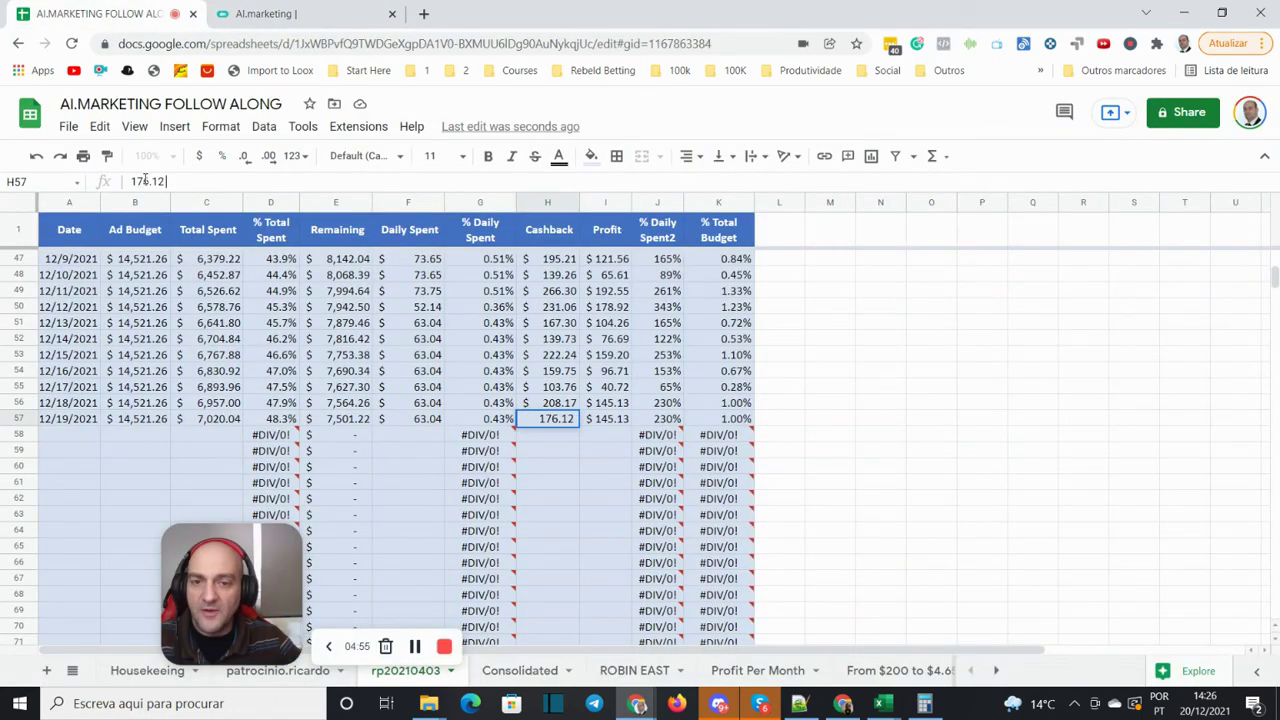
{"action": "left_click", "coordinate": [610, 416]}
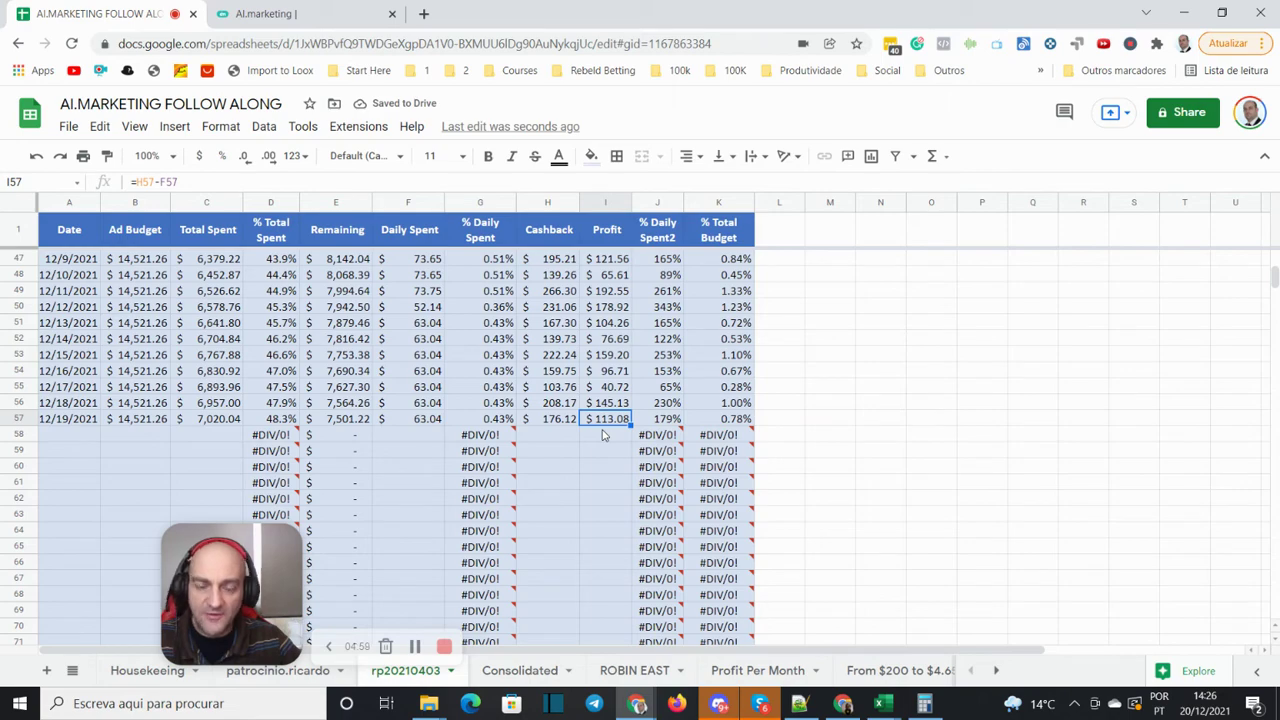
Step: Check the Consolidated sheet's 12/19/2021 combined profit of $237.53
{"action": "left_click", "coordinate": [525, 670]}
{"action": "scroll", "coordinate": [550, 510], "scroll_direction": "down", "scroll_amount": 4}
{"action": "scroll", "coordinate": [545, 511], "scroll_direction": "down", "scroll_amount": 5}
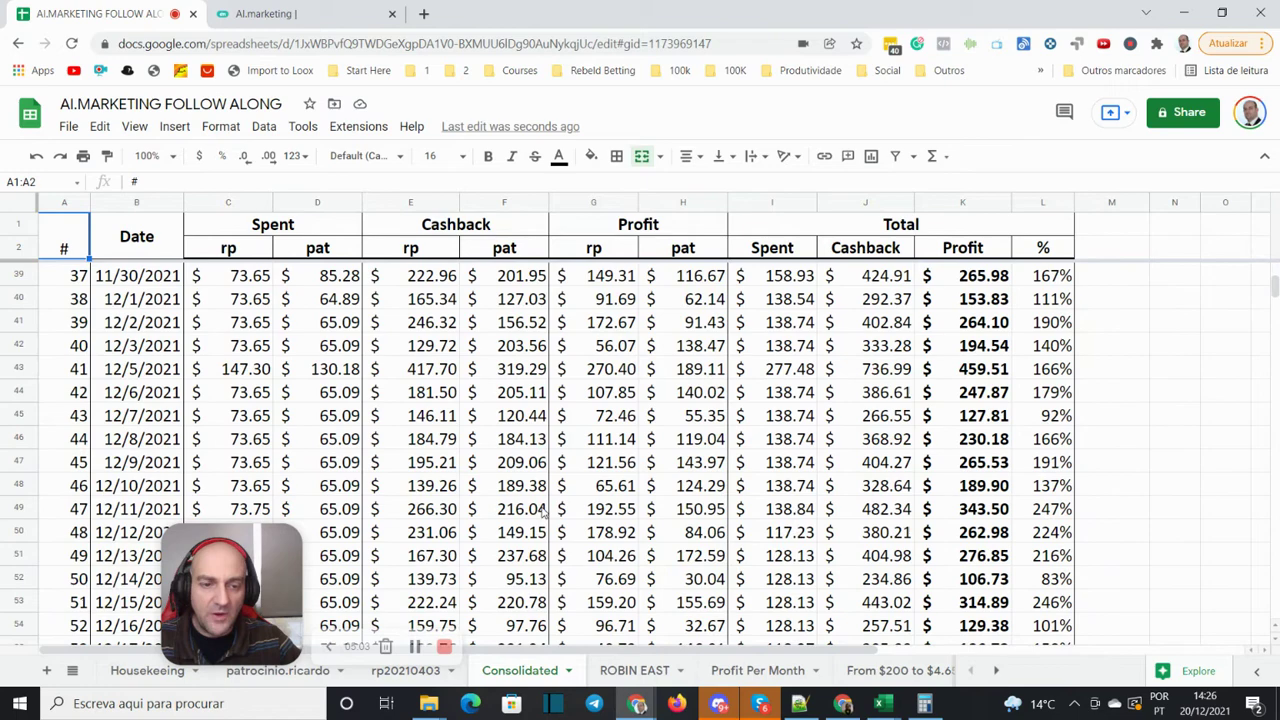
{"action": "scroll", "coordinate": [537, 512], "scroll_direction": "down", "scroll_amount": 3}
{"action": "left_click", "coordinate": [965, 488]}
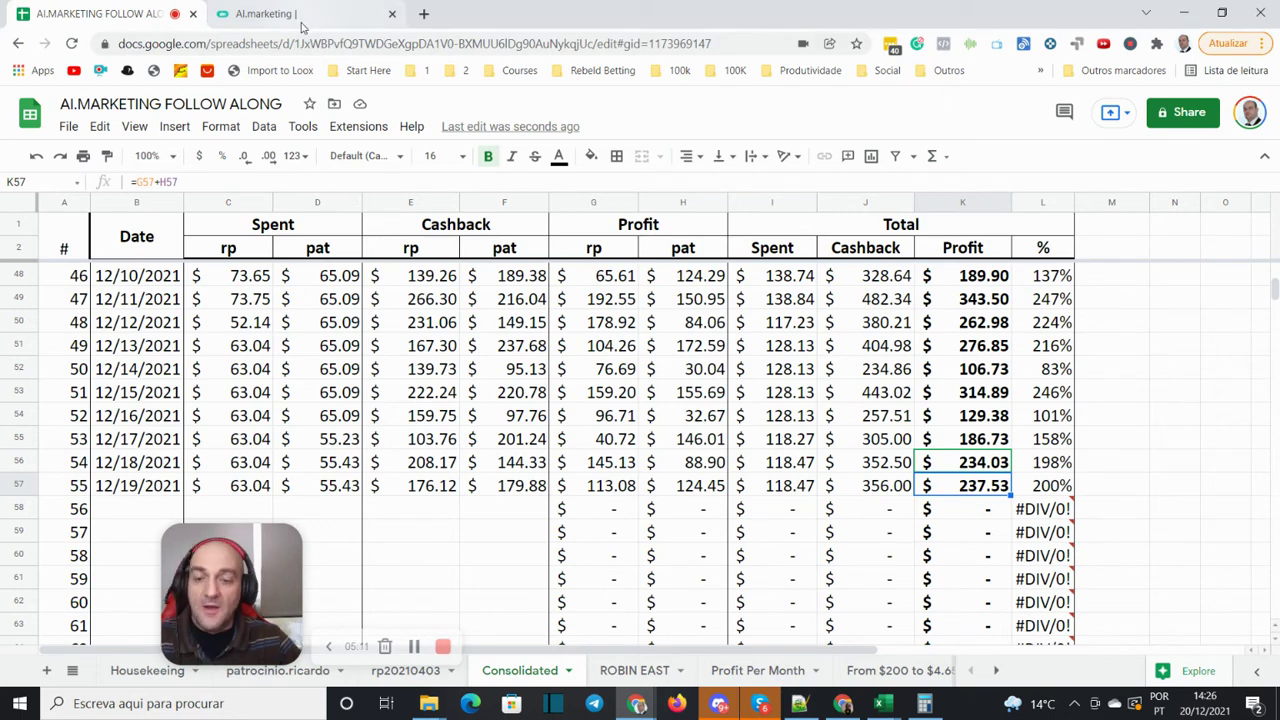
{"action": "left_click", "coordinate": [640, 670]}
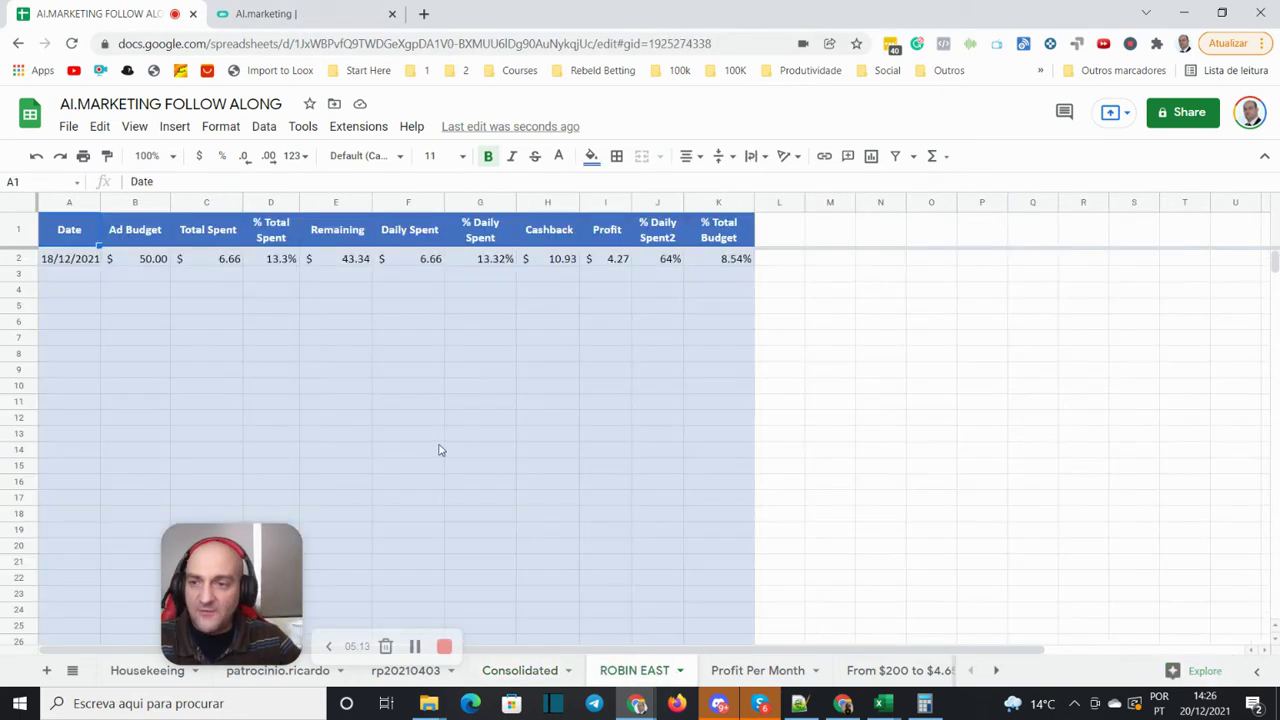
{"action": "left_click", "coordinate": [85, 262]}
{"action": "mouse_move", "coordinate": [85, 262]}
{"action": "left_mouse_down"}
{"action": "mouse_move", "coordinate": [740, 262]}
{"action": "mouse_move", "coordinate": [753, 281]}
{"action": "left_mouse_up"}
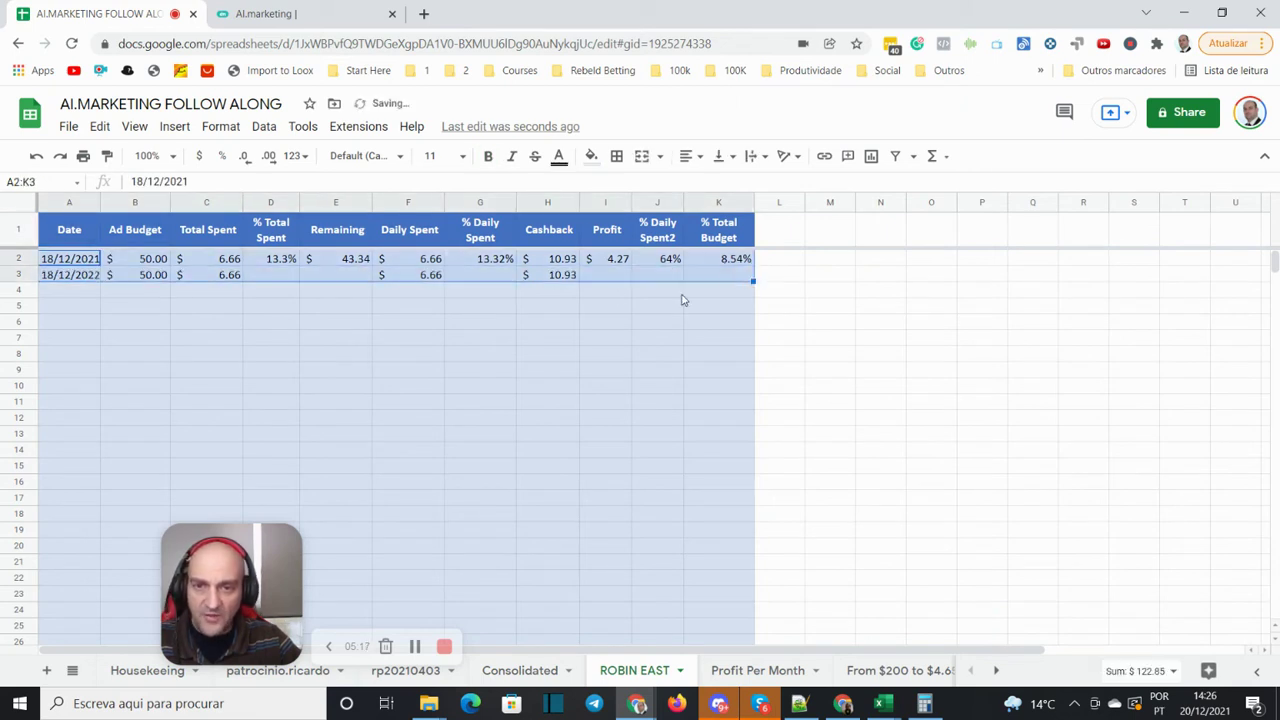
{"action": "left_click", "coordinate": [279, 12]}
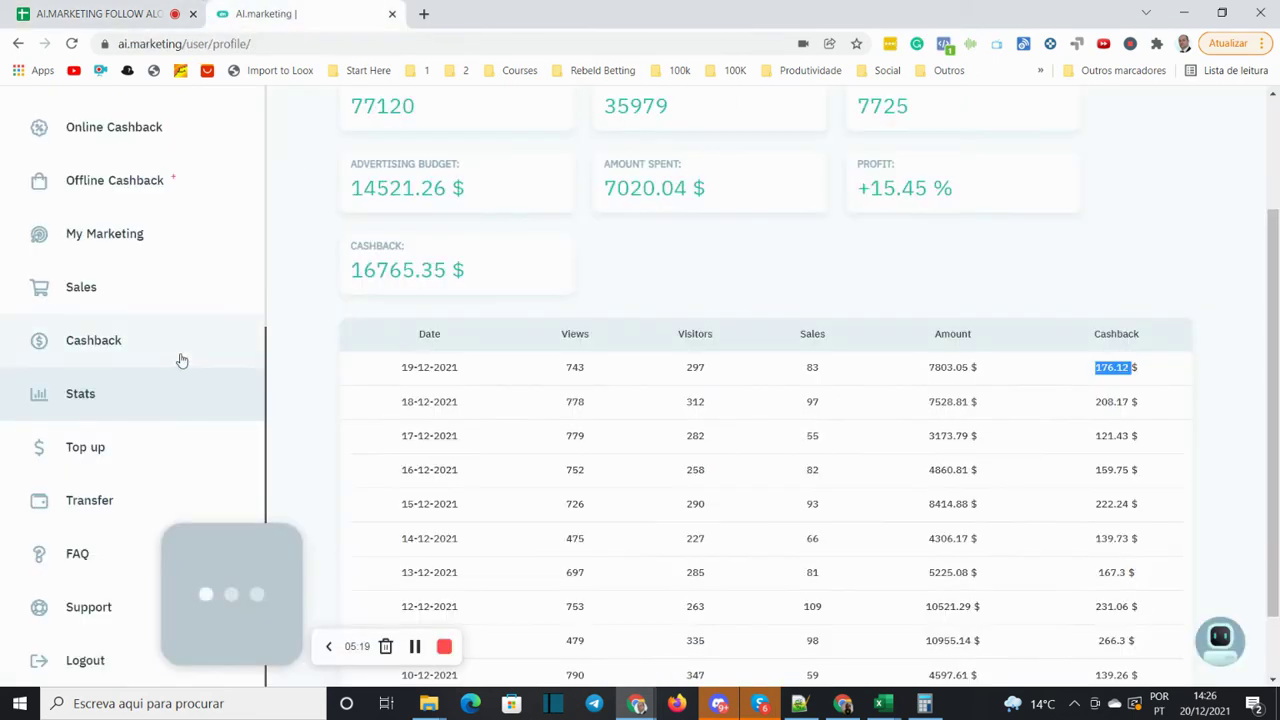
{"action": "left_click", "coordinate": [85, 661]}
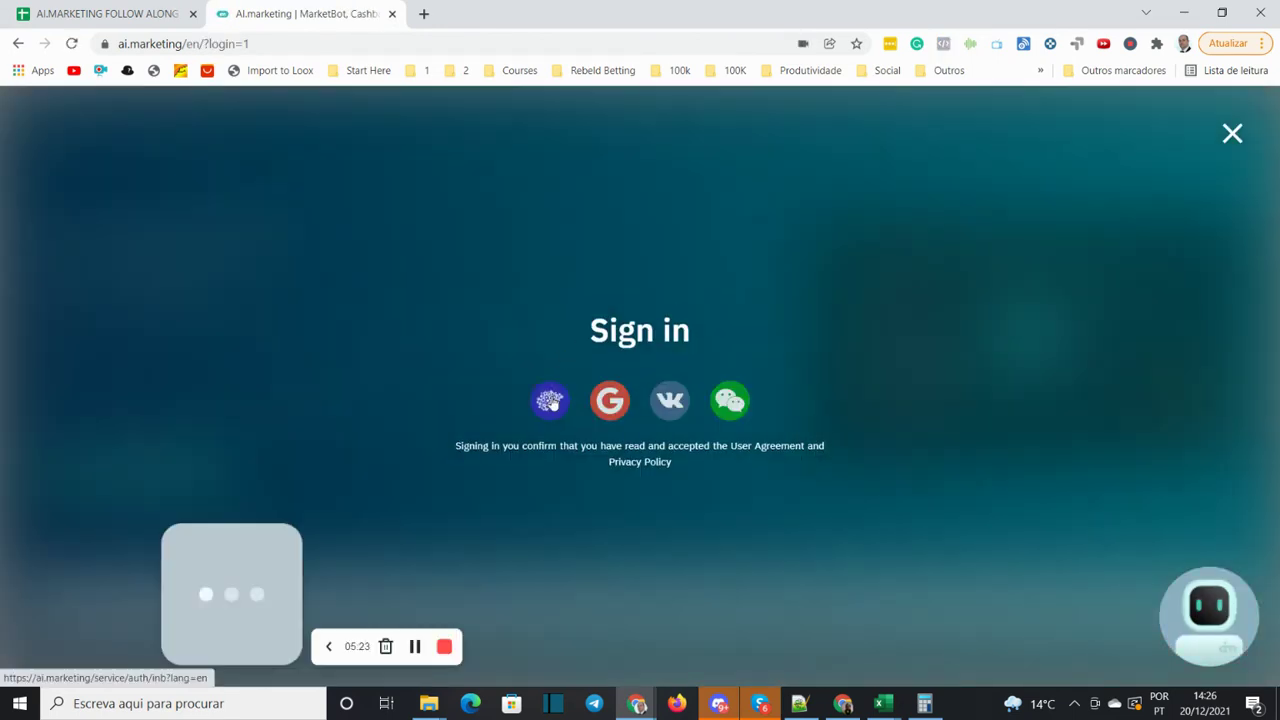
{"action": "left_click", "coordinate": [549, 400]}
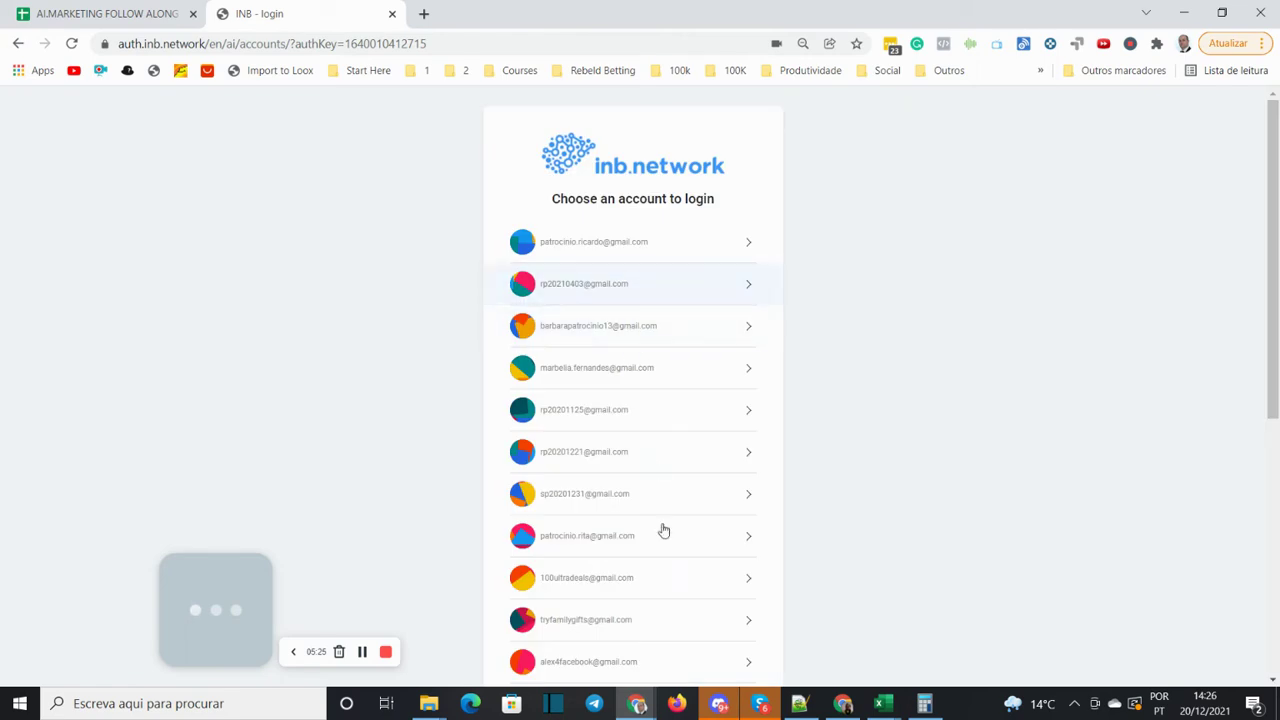
{"action": "scroll", "coordinate": [655, 527], "scroll_direction": "down", "scroll_amount": 5}
{"action": "left_click", "coordinate": [614, 520]}
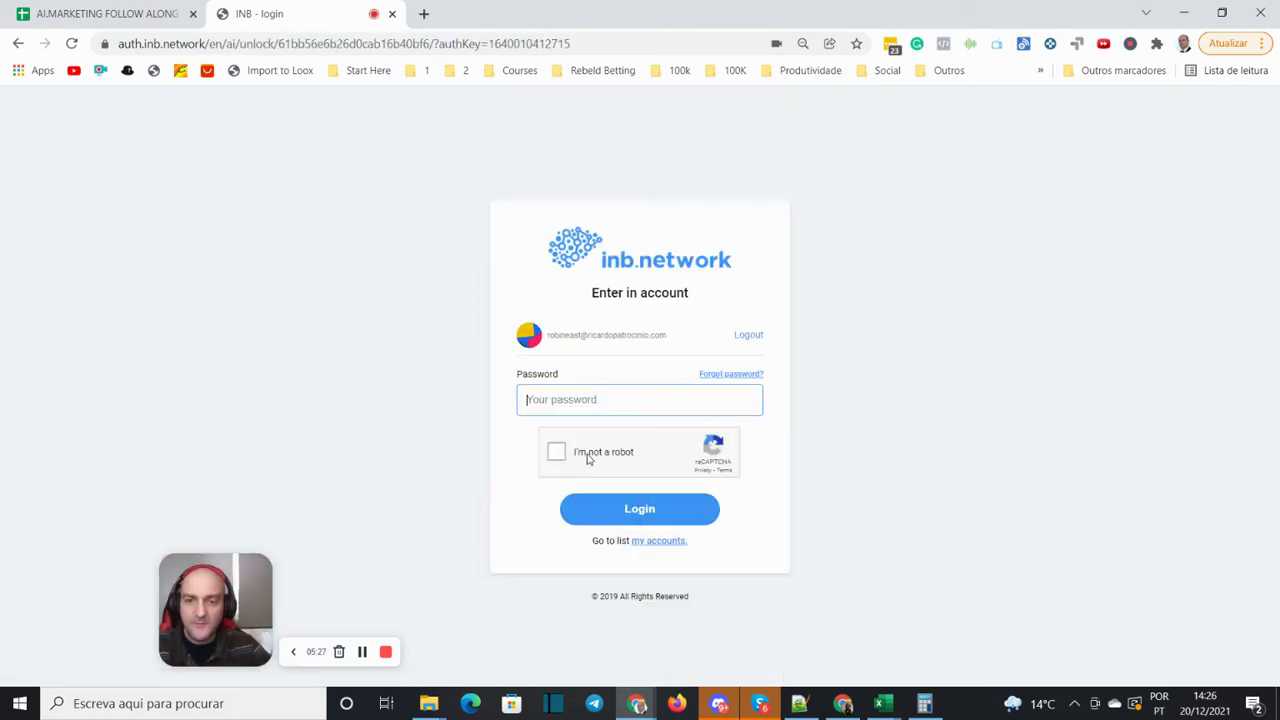
{"action": "left_click", "coordinate": [639, 508]}
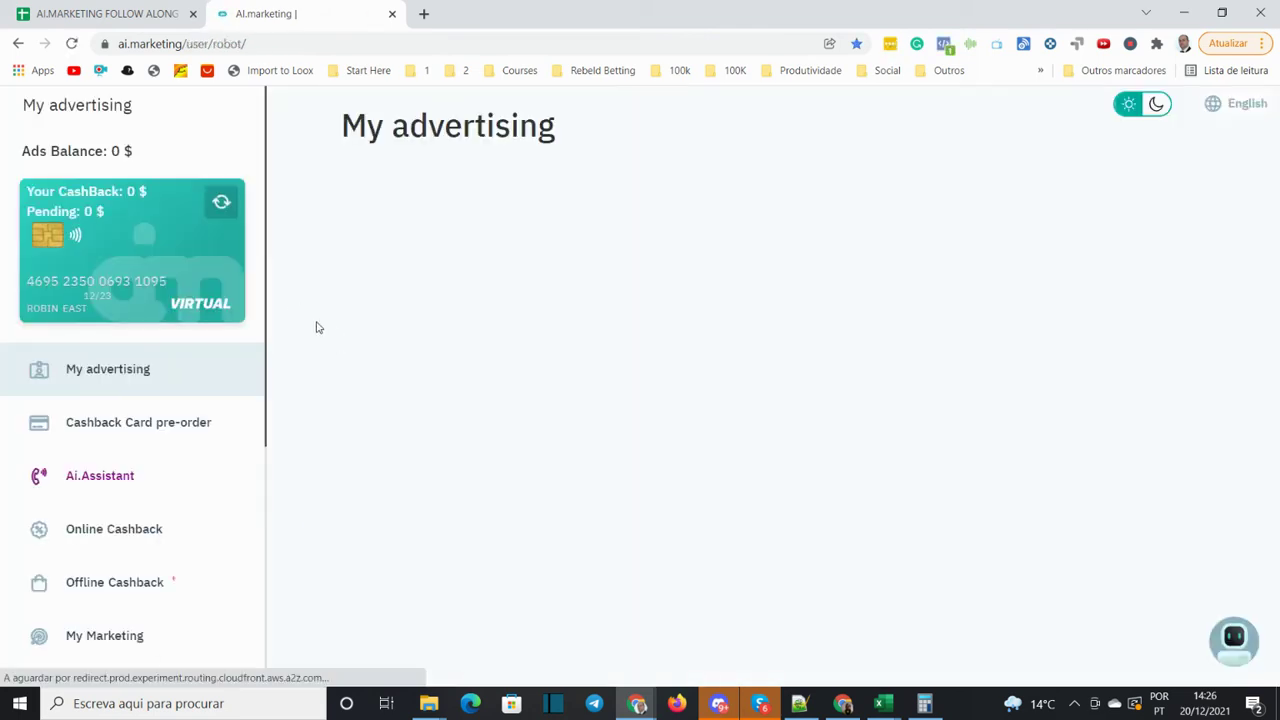
{"action": "scroll", "coordinate": [149, 343], "scroll_direction": "down", "scroll_amount": 4}
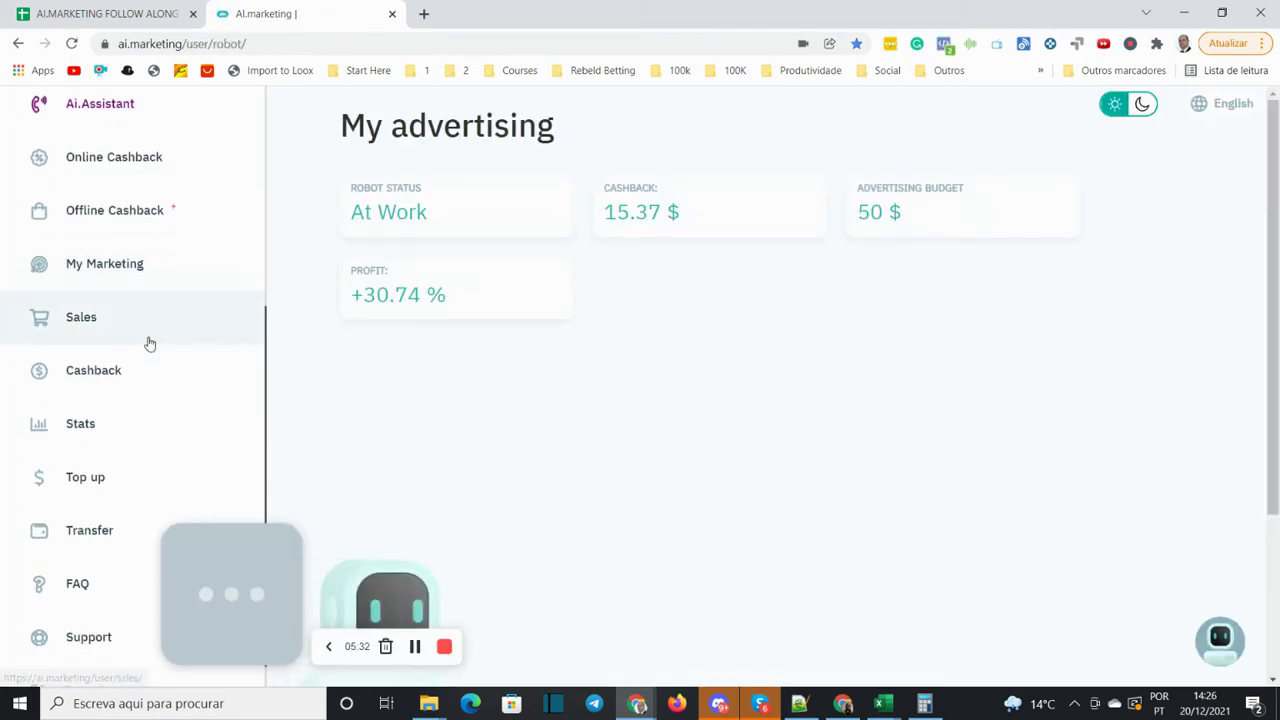
Step: Review ROBIN EAST's stats and overview, selecting the 50 advertising budget
{"action": "left_click", "coordinate": [100, 405]}
{"action": "scroll", "coordinate": [198, 328], "scroll_direction": "up", "scroll_amount": 4}
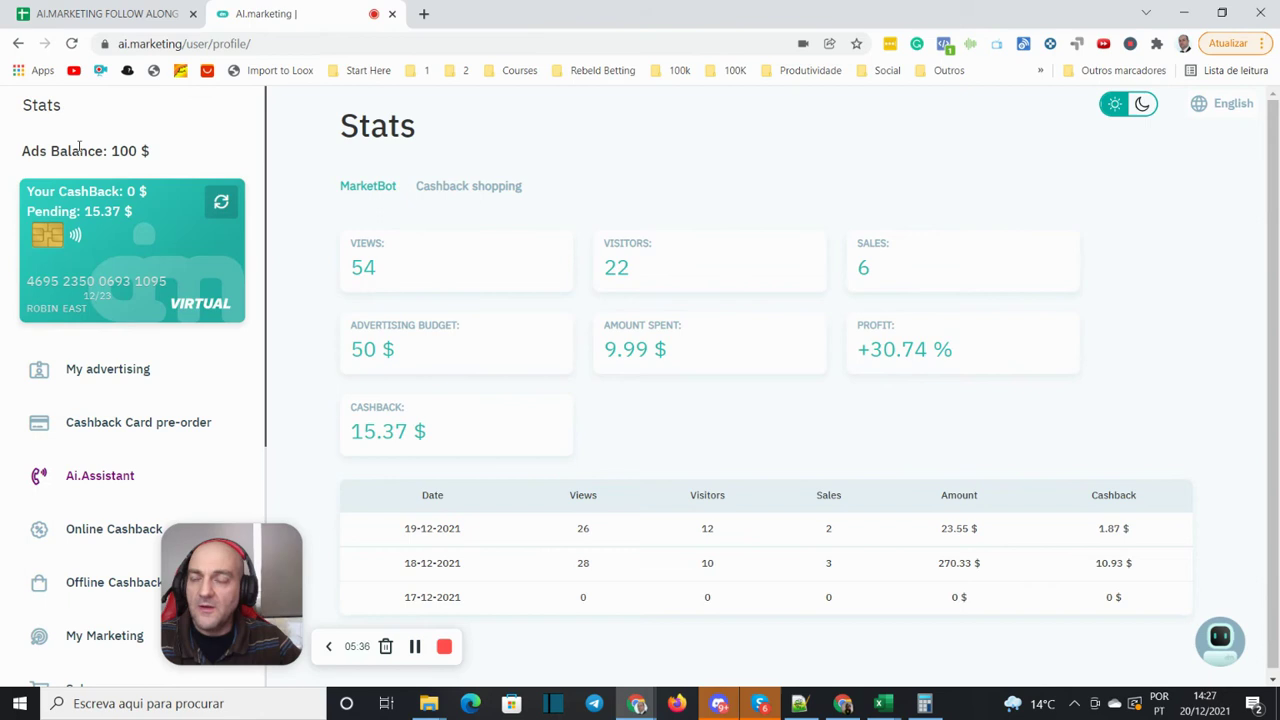
{"action": "scroll", "coordinate": [118, 174], "scroll_direction": "down", "scroll_amount": 4}
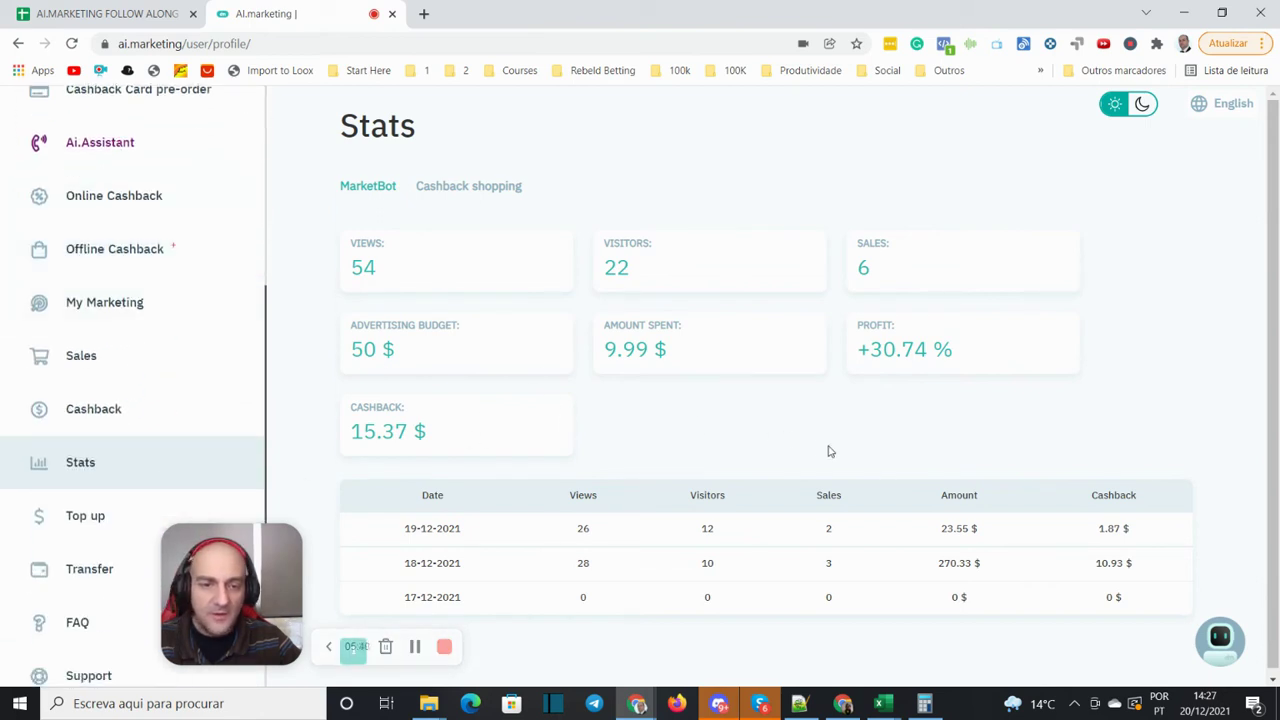
{"action": "scroll", "coordinate": [157, 206], "scroll_direction": "up", "scroll_amount": 4}
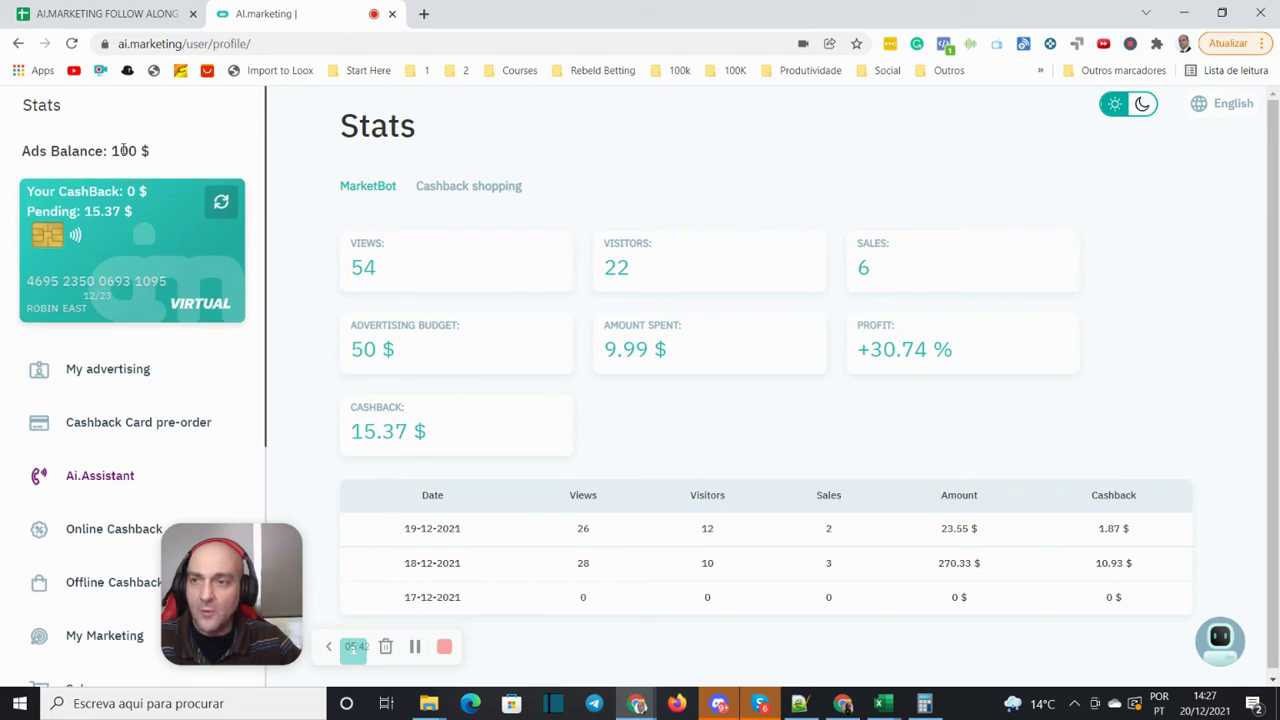
{"action": "left_click", "coordinate": [137, 369]}
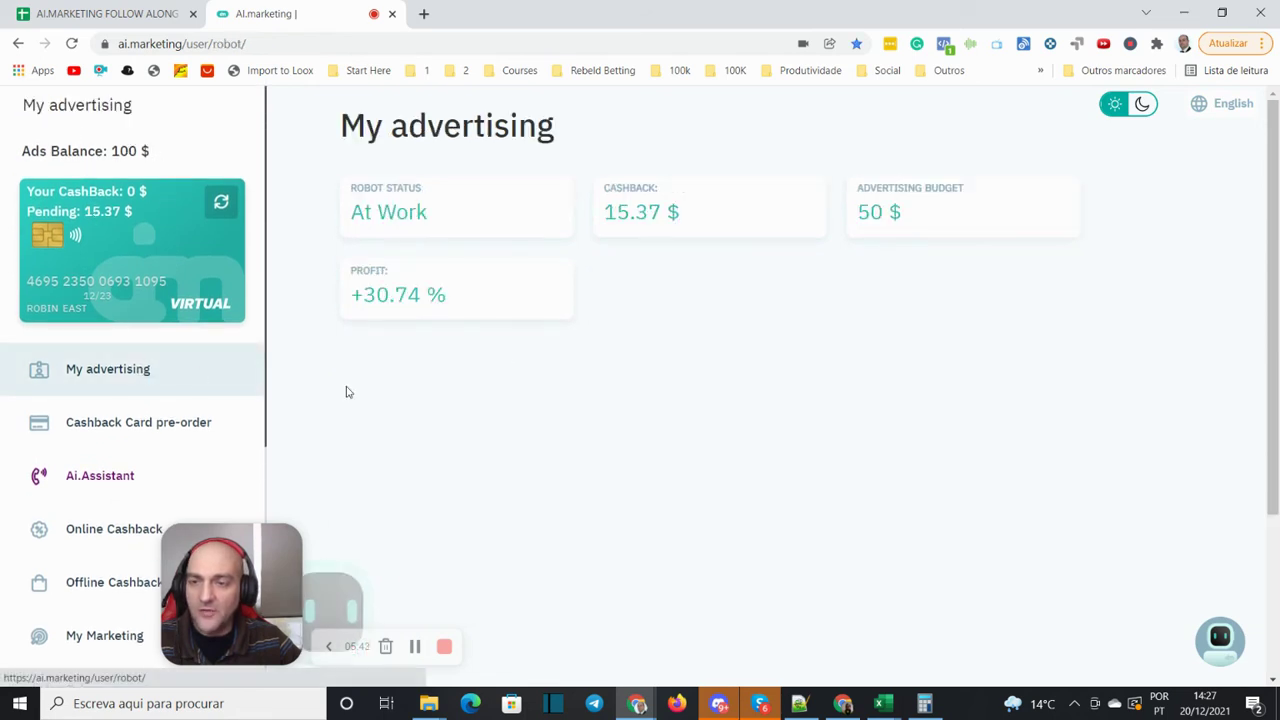
{"action": "double_click", "coordinate": [871, 213]}
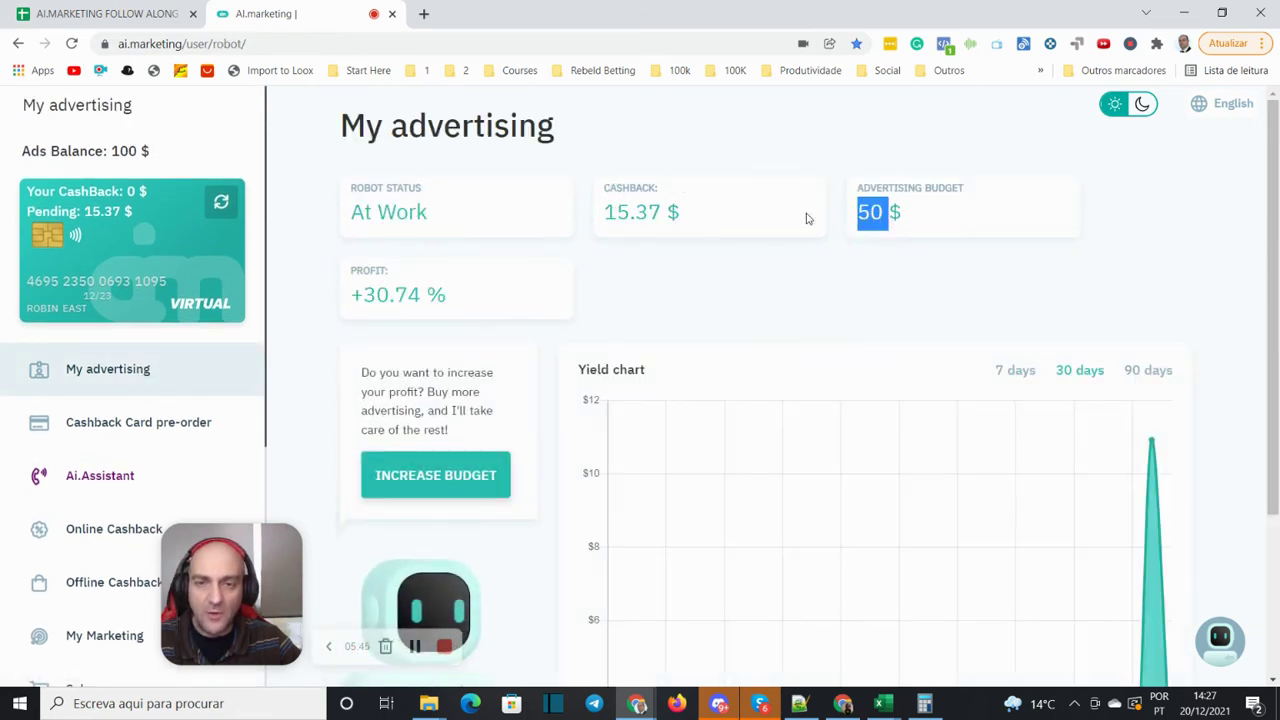
Step: Select the 9.99 amount spent on the Stats page and return to the spreadsheet
{"action": "scroll", "coordinate": [215, 360], "scroll_direction": "down", "scroll_amount": 4}
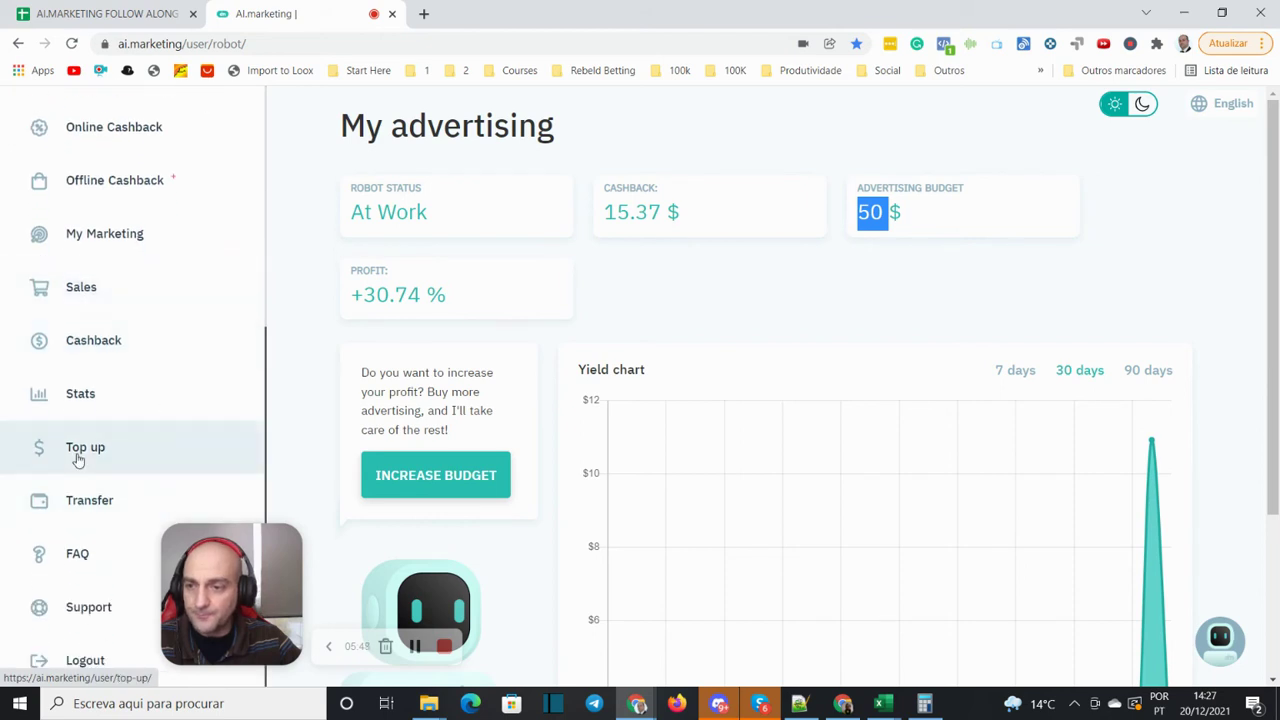
{"action": "left_click", "coordinate": [75, 395]}
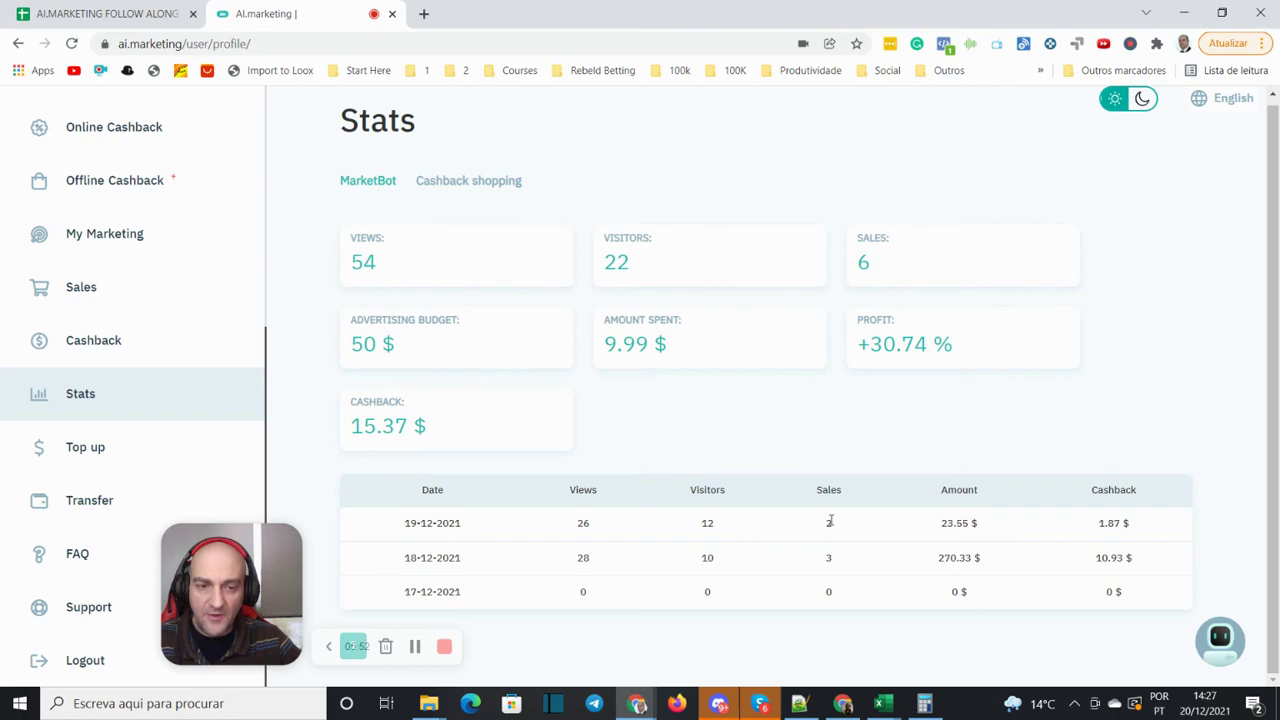
{"action": "double_click", "coordinate": [641, 345]}
{"action": "key", "text": "ctrl+c"}
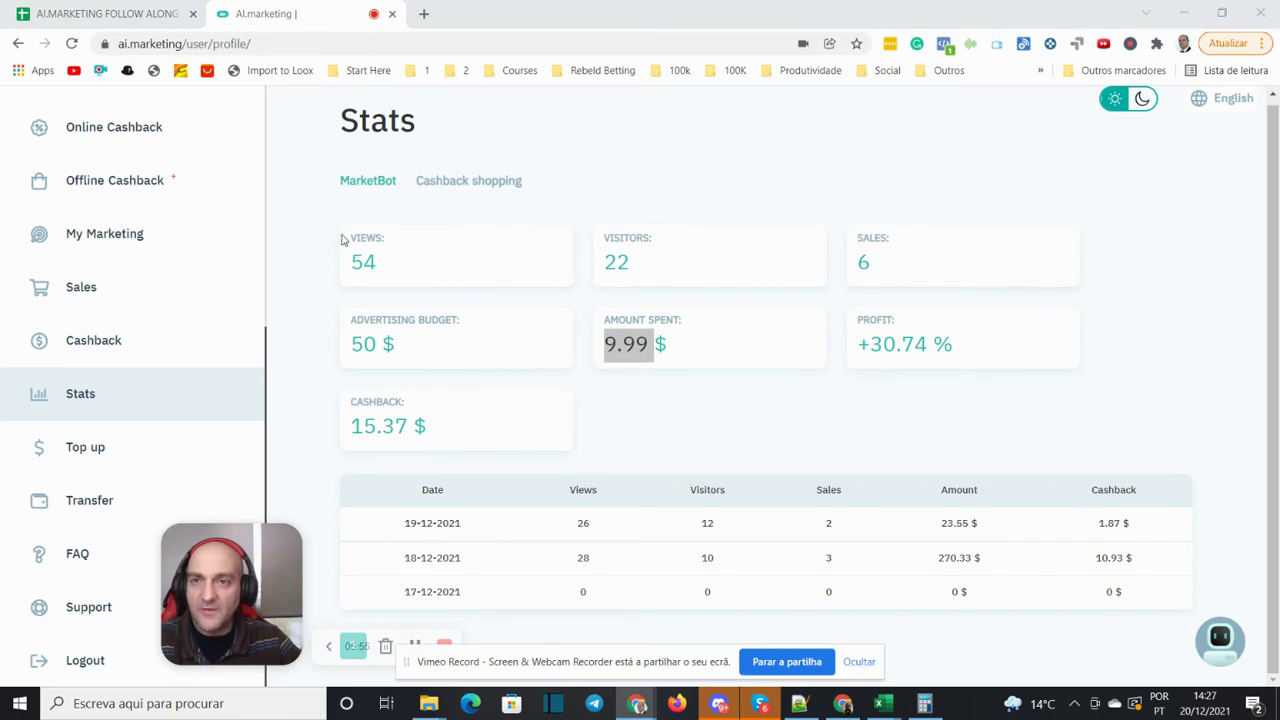
{"action": "key", "text": "ctrl+shift+Tab"}
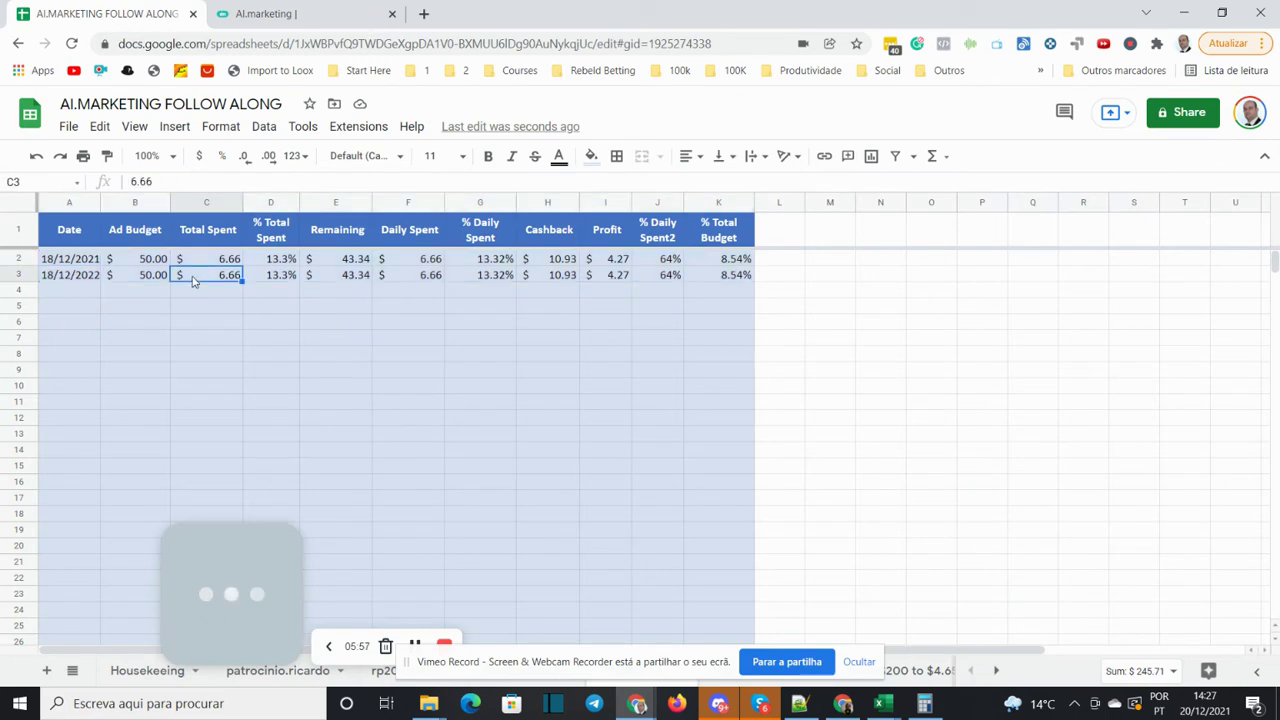
Step: Replace row 3's total spent in C3 with the pasted 9.99
{"action": "left_click", "coordinate": [195, 276]}
{"action": "left_click_drag", "start_coordinate": [155, 181], "coordinate": [120, 178]}
{"action": "key", "text": "ctrl+v"}
{"action": "key", "text": "Tab"}
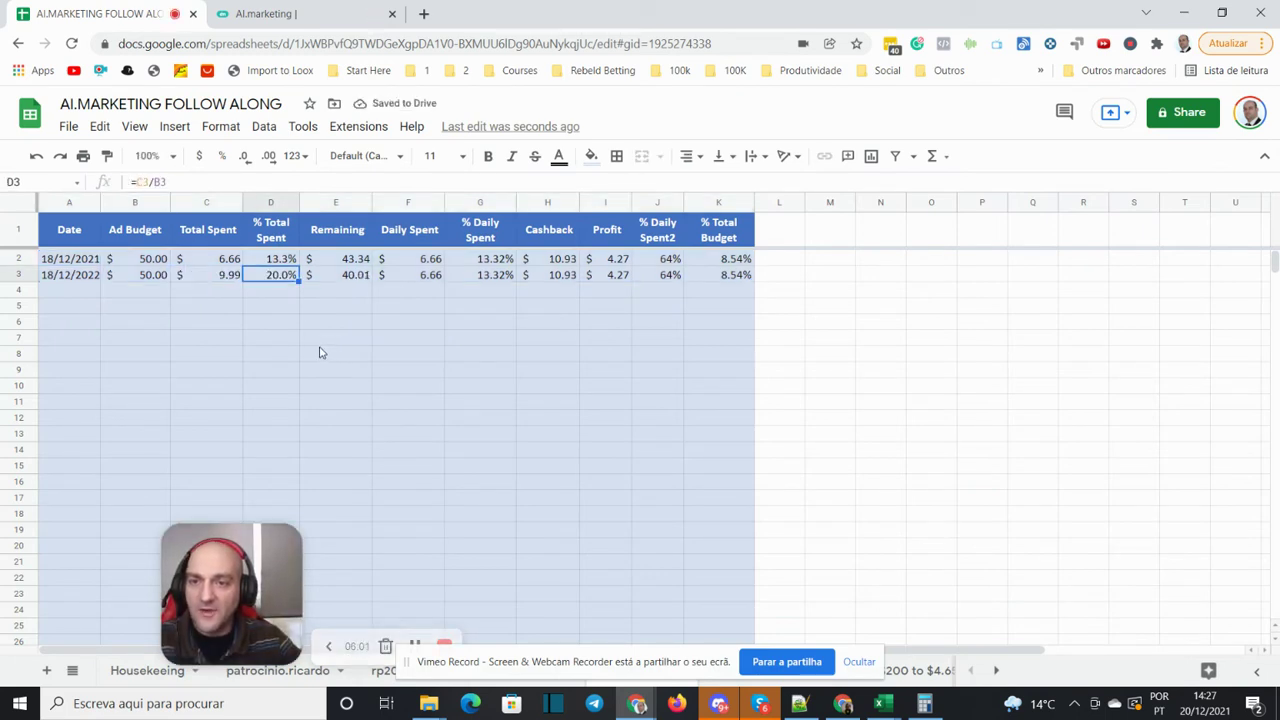
Step: Enter the daily spent formula =C3-C2 in F3
{"action": "key", "text": "Right"}
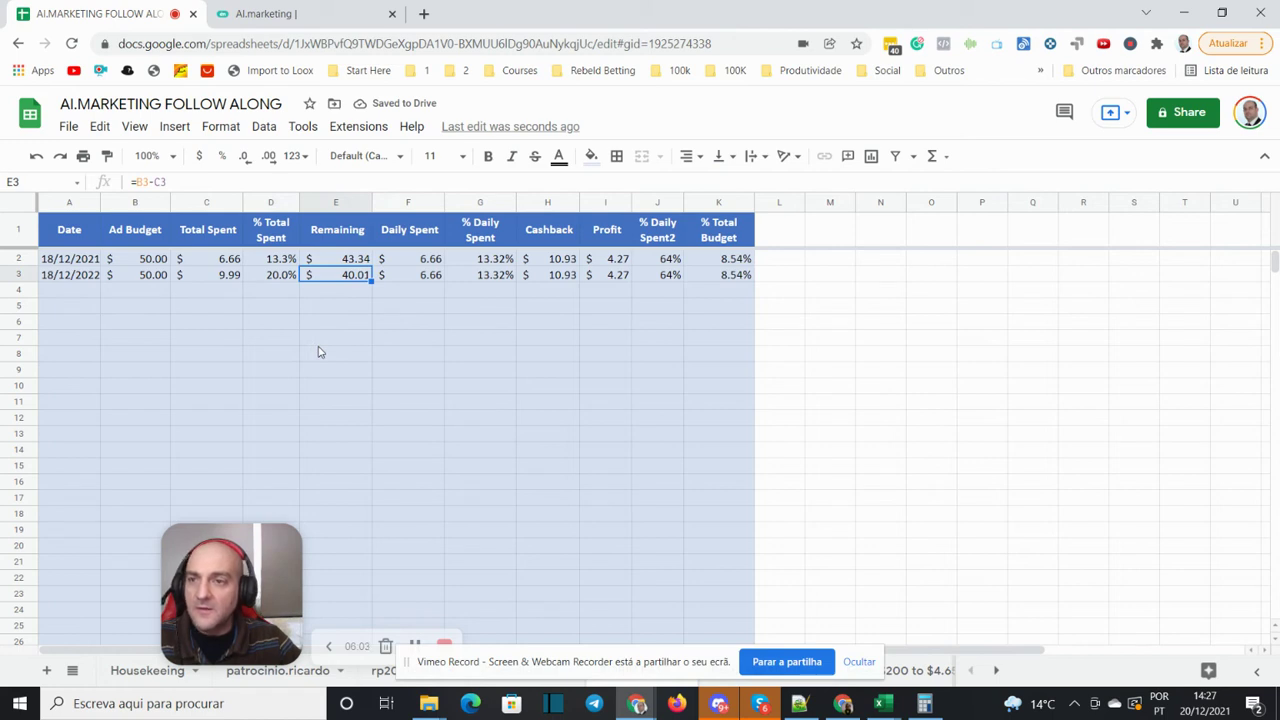
{"action": "key", "text": "Right"}
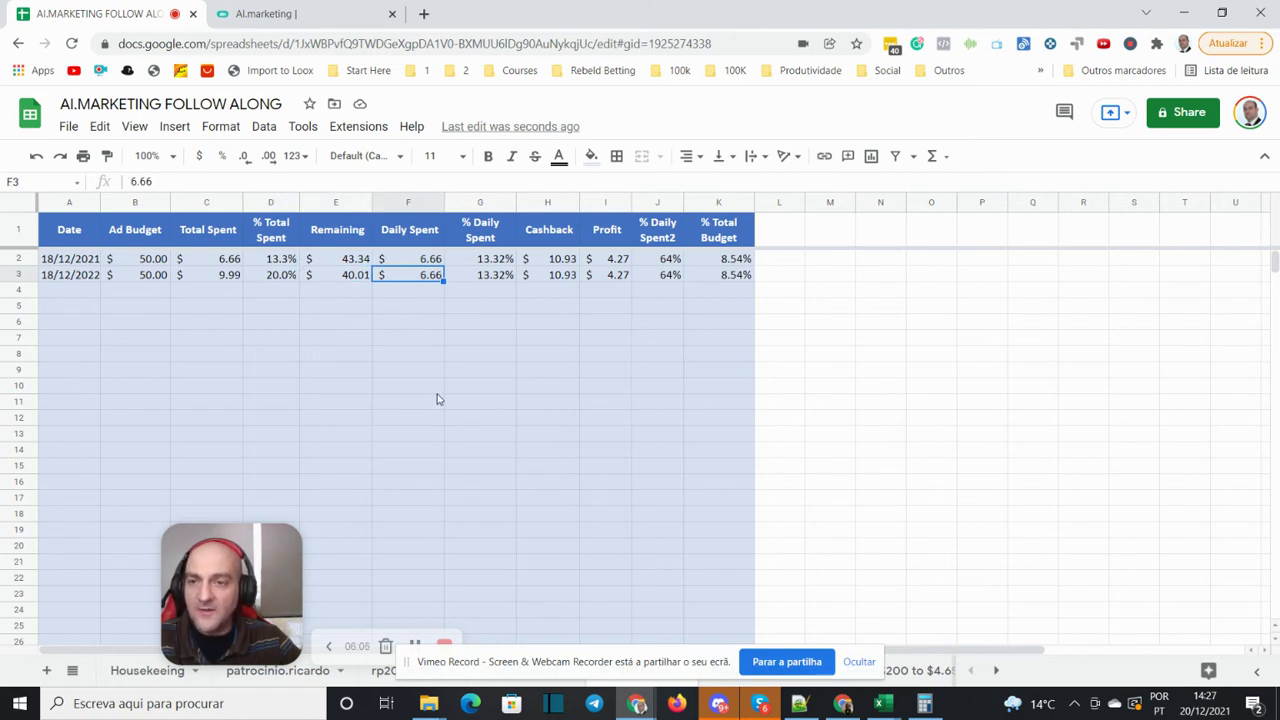
{"action": "type", "text": "="}
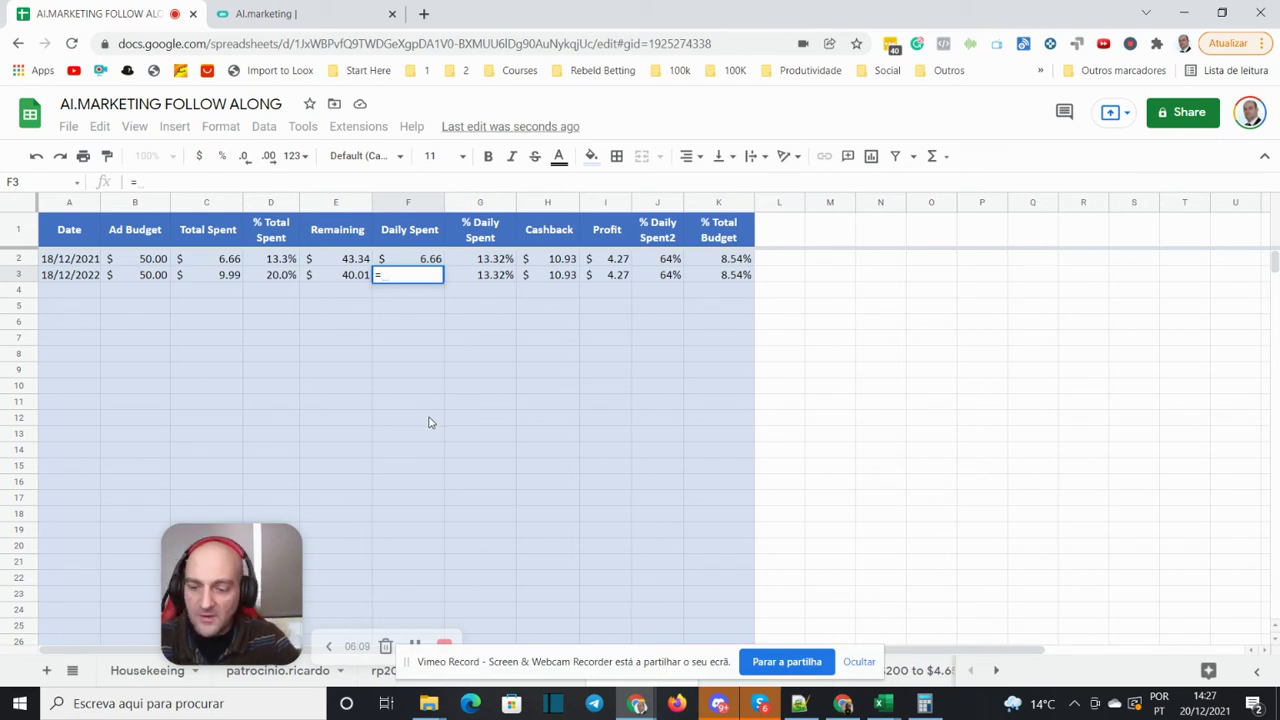
{"action": "type", "text": "c3"}
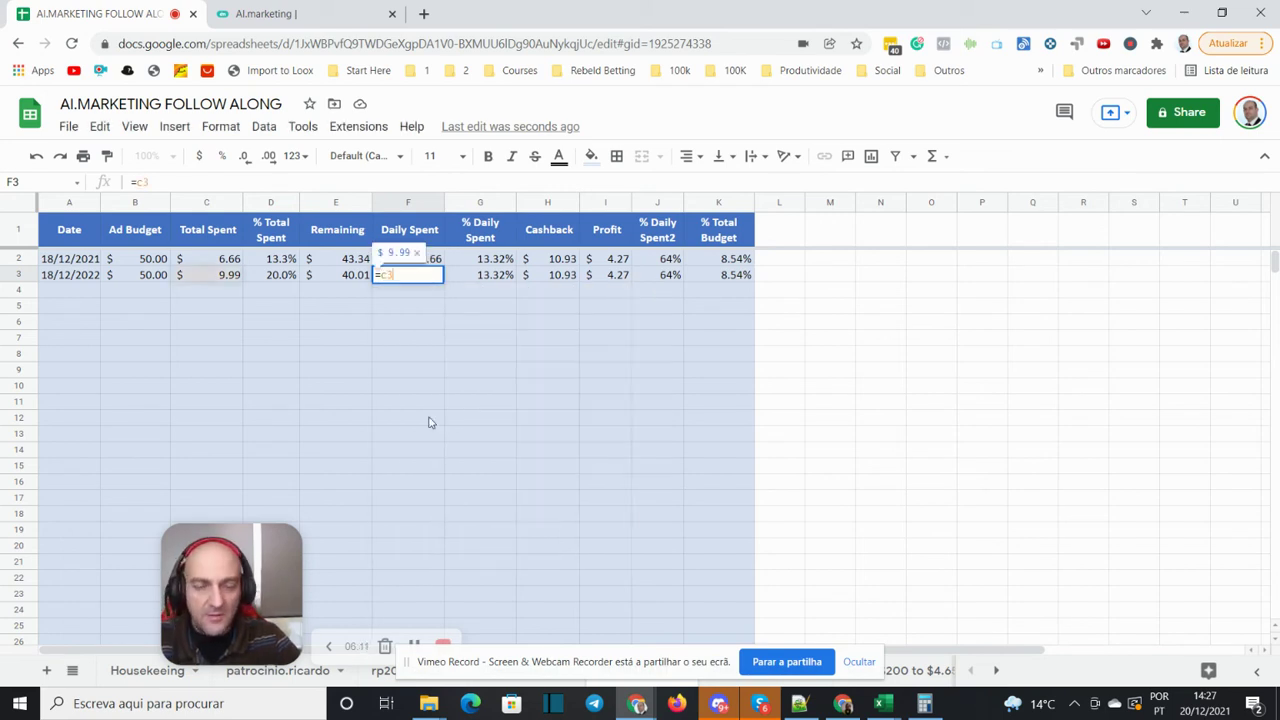
{"action": "type", "text": "-c"}
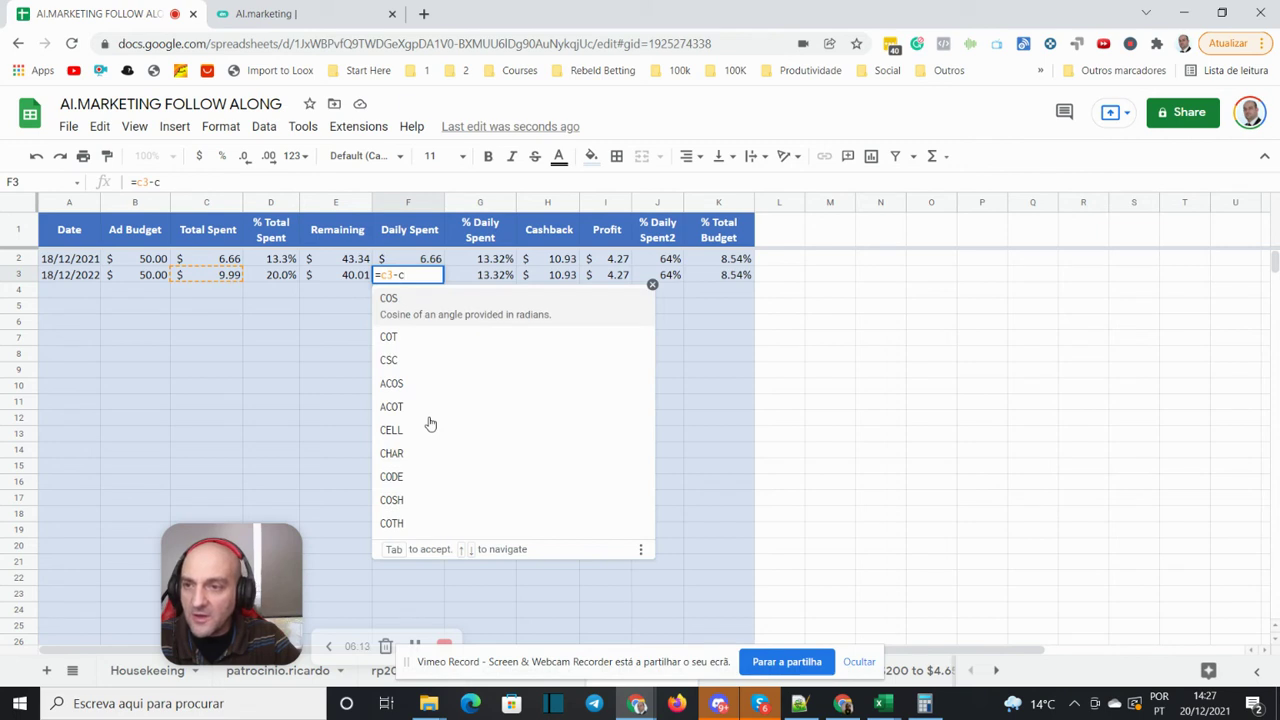
{"action": "type", "text": "2"}
{"action": "key", "text": "Return"}
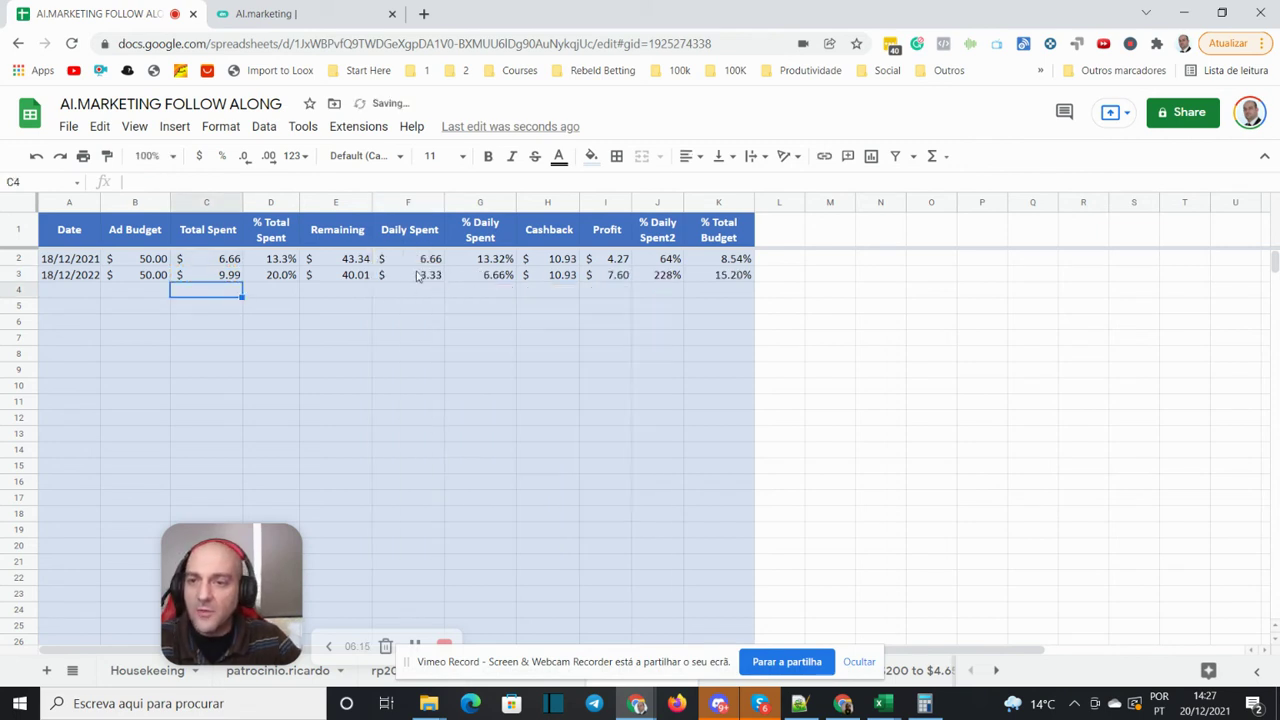
{"action": "left_click", "coordinate": [418, 277]}
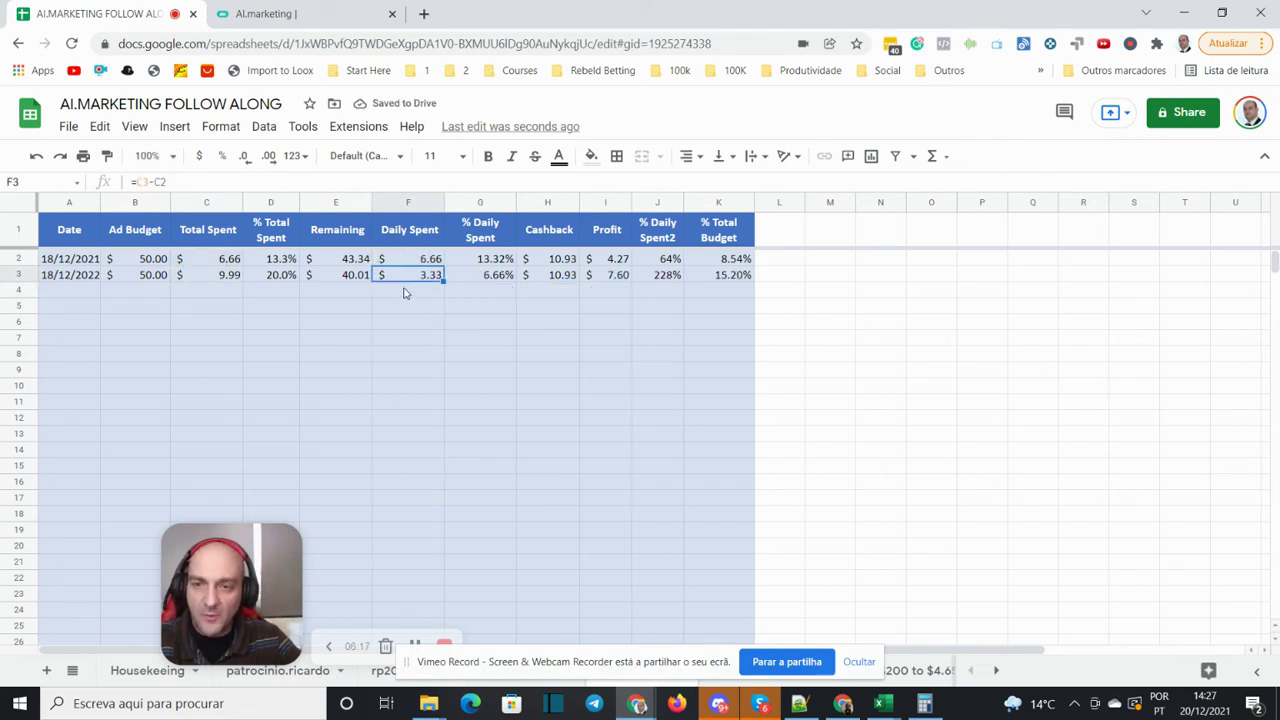
Step: Copy the 1.87 cashback for 19-12-2021 from AI.Marketing into H3
{"action": "left_click", "coordinate": [283, 14]}
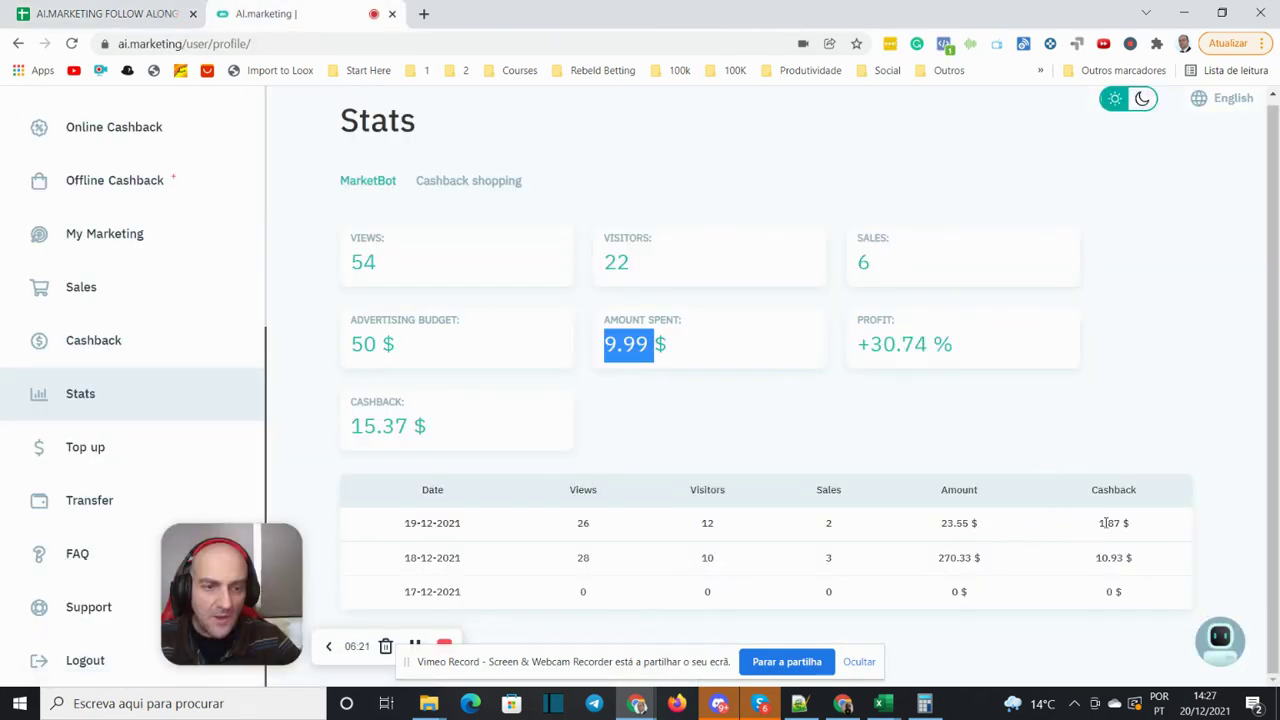
{"action": "left_click_drag", "start_coordinate": [1121, 523], "coordinate": [1060, 538]}
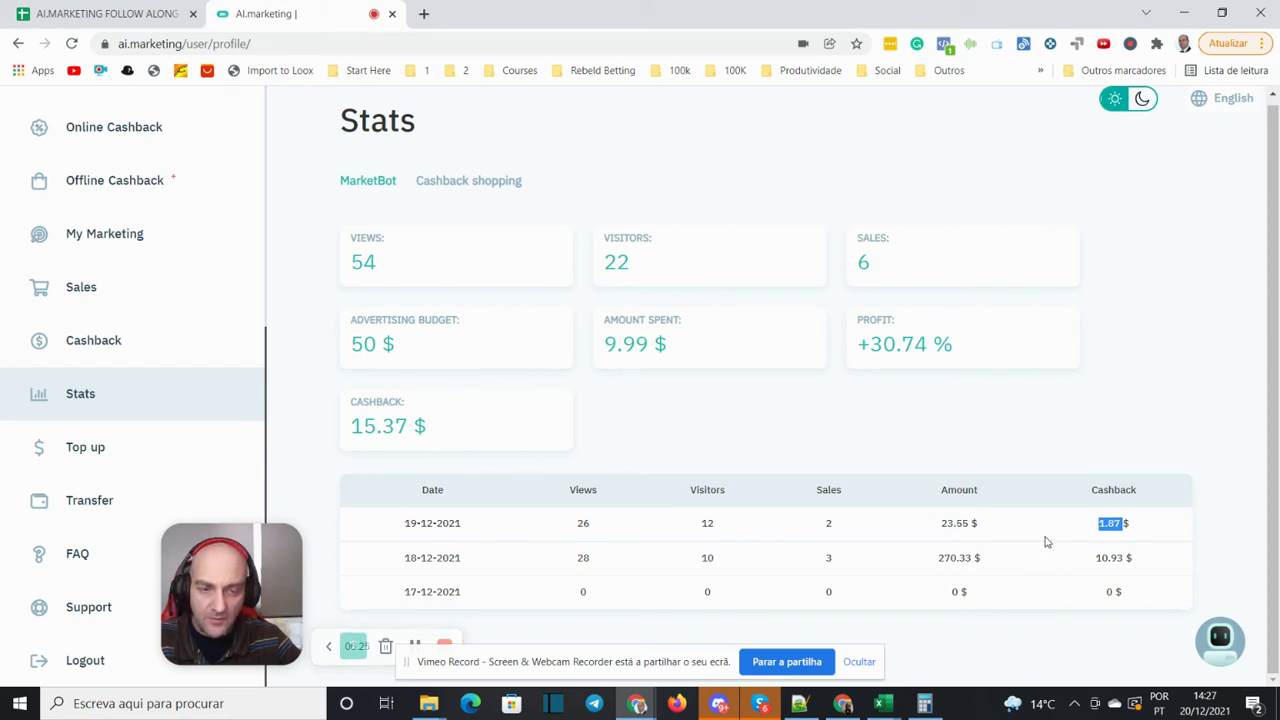
{"action": "left_click", "coordinate": [145, 14]}
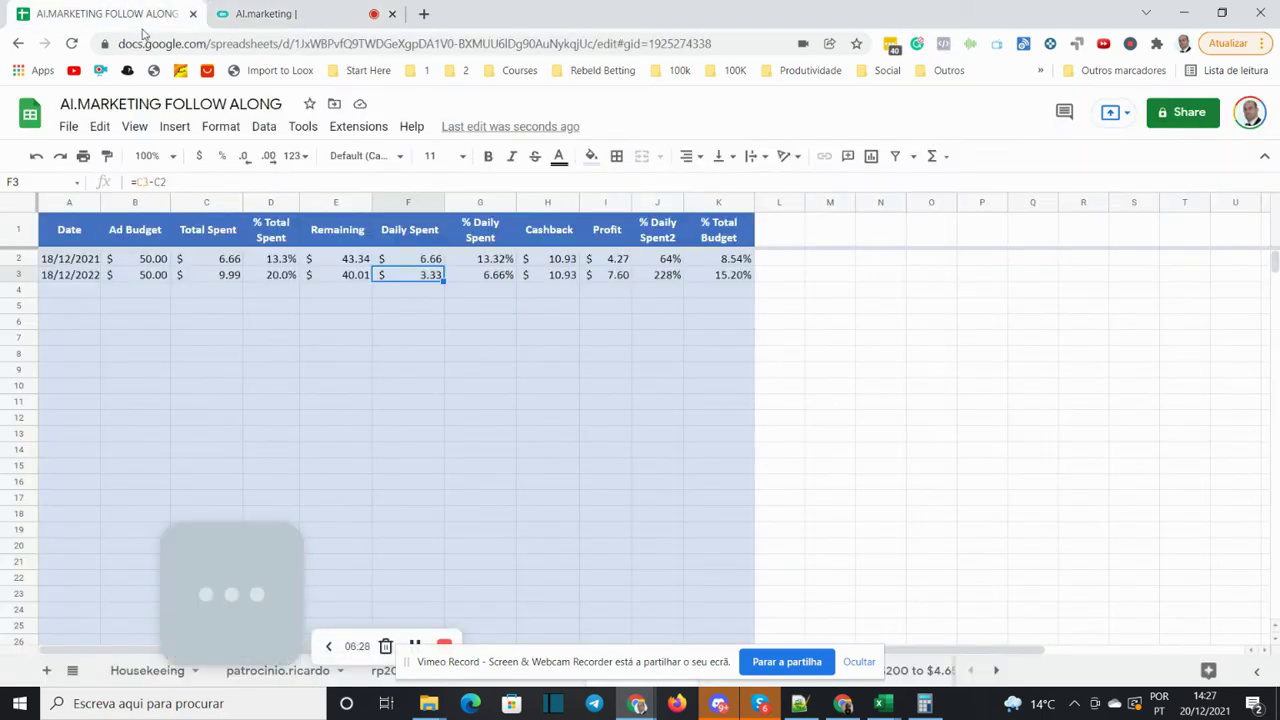
{"action": "key", "text": "Right"}
{"action": "key", "text": "Right"}
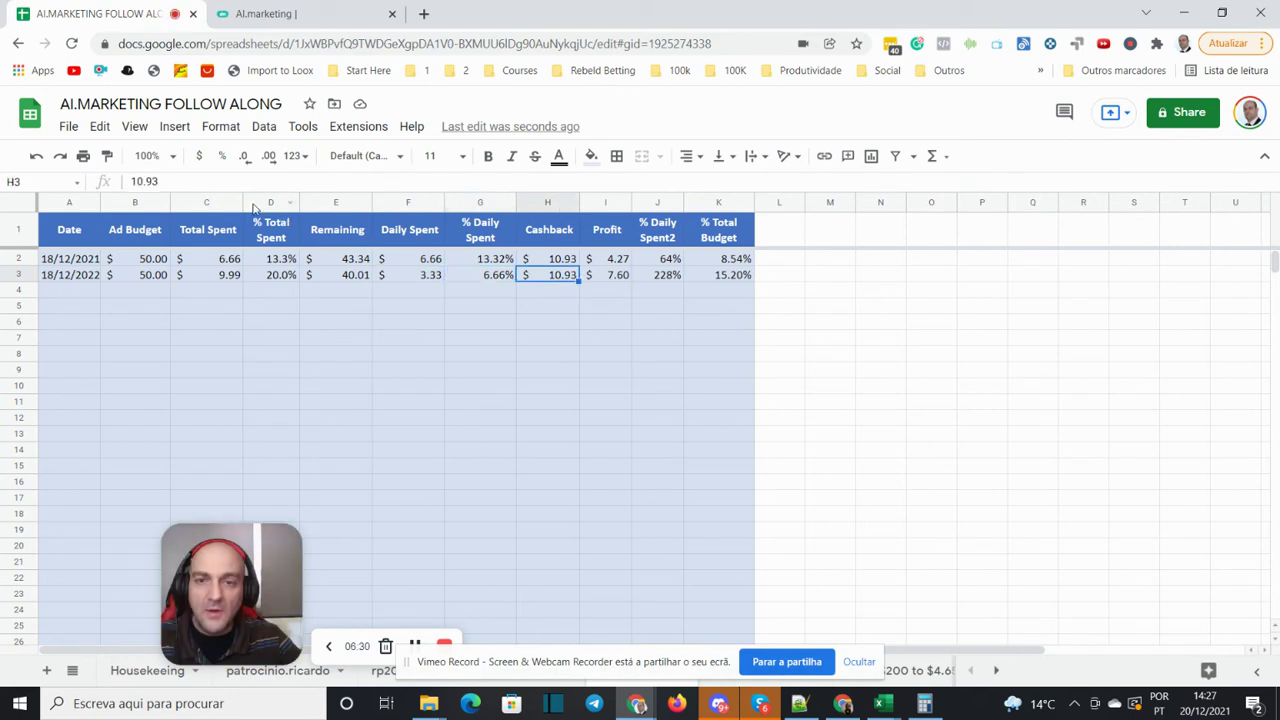
{"action": "double_click", "coordinate": [140, 181]}
{"action": "type", "text": "1.87"}
{"action": "key", "text": "Tab"}
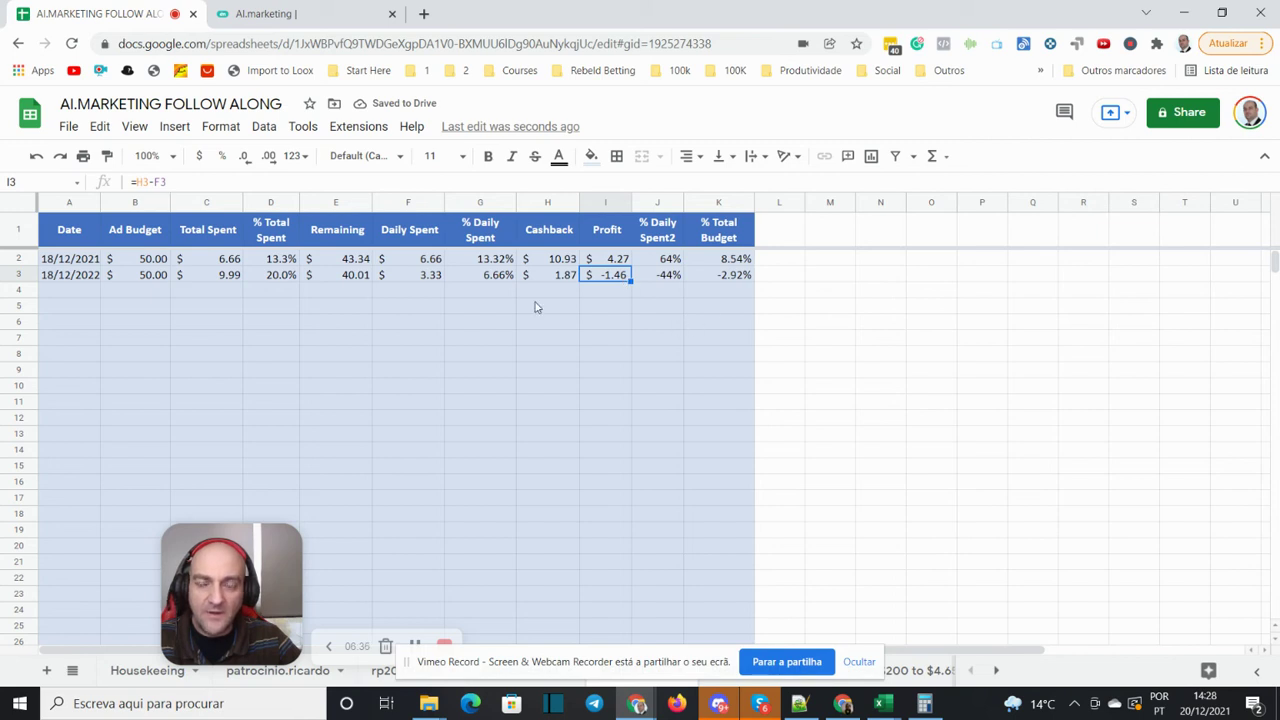
Step: Review the updated row, then return to the AI.Marketing stats
{"action": "scroll", "coordinate": [446, 289], "scroll_direction": "down", "scroll_amount": 2}
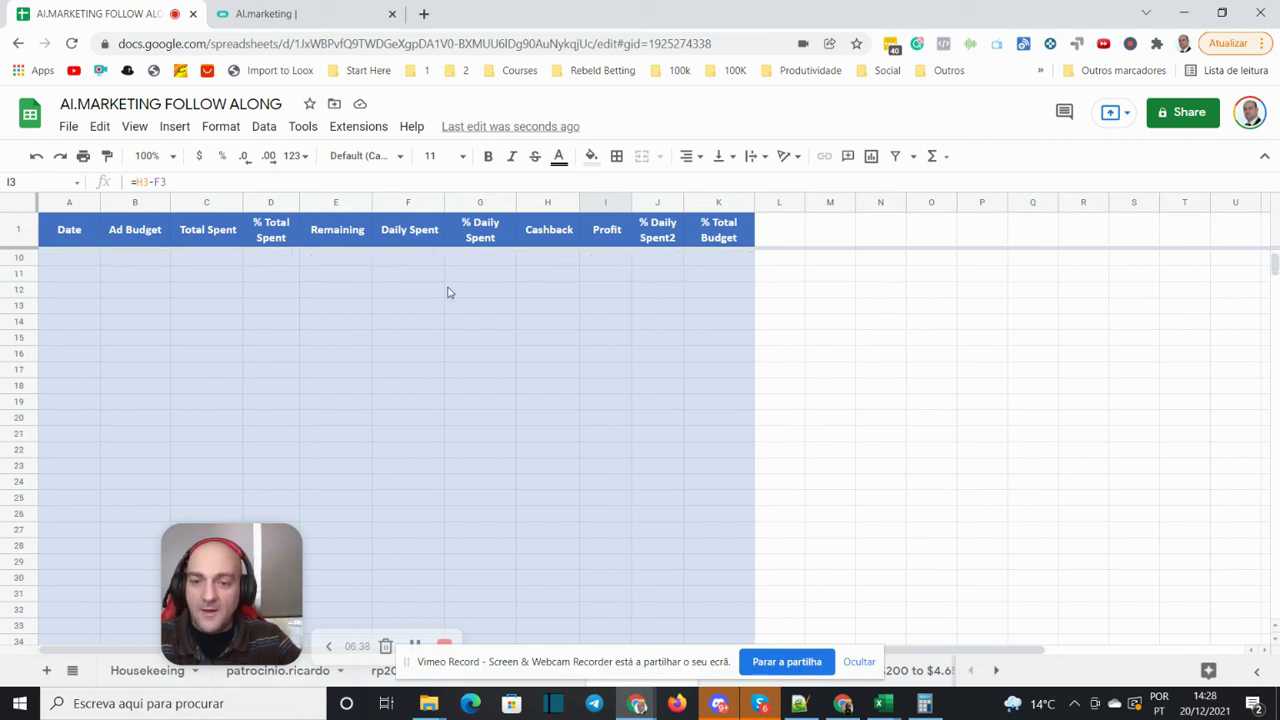
{"action": "scroll", "coordinate": [449, 292], "scroll_direction": "up", "scroll_amount": 2}
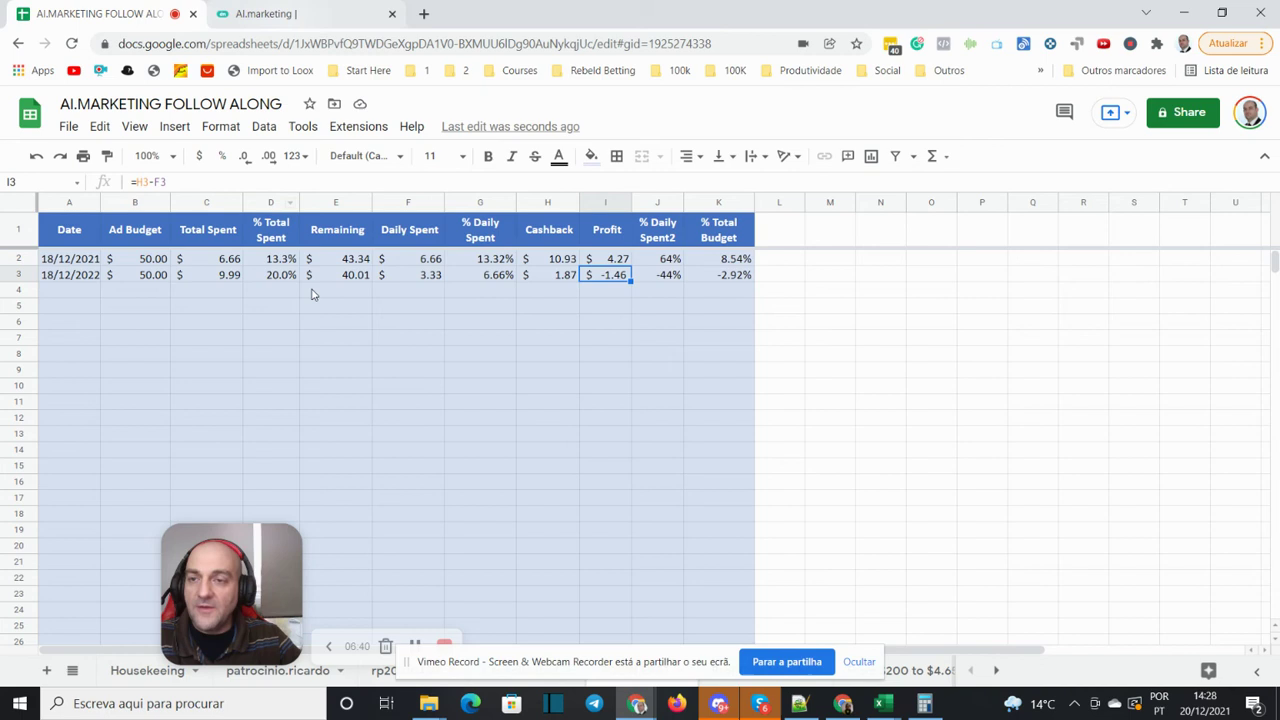
{"action": "left_click", "coordinate": [265, 14]}
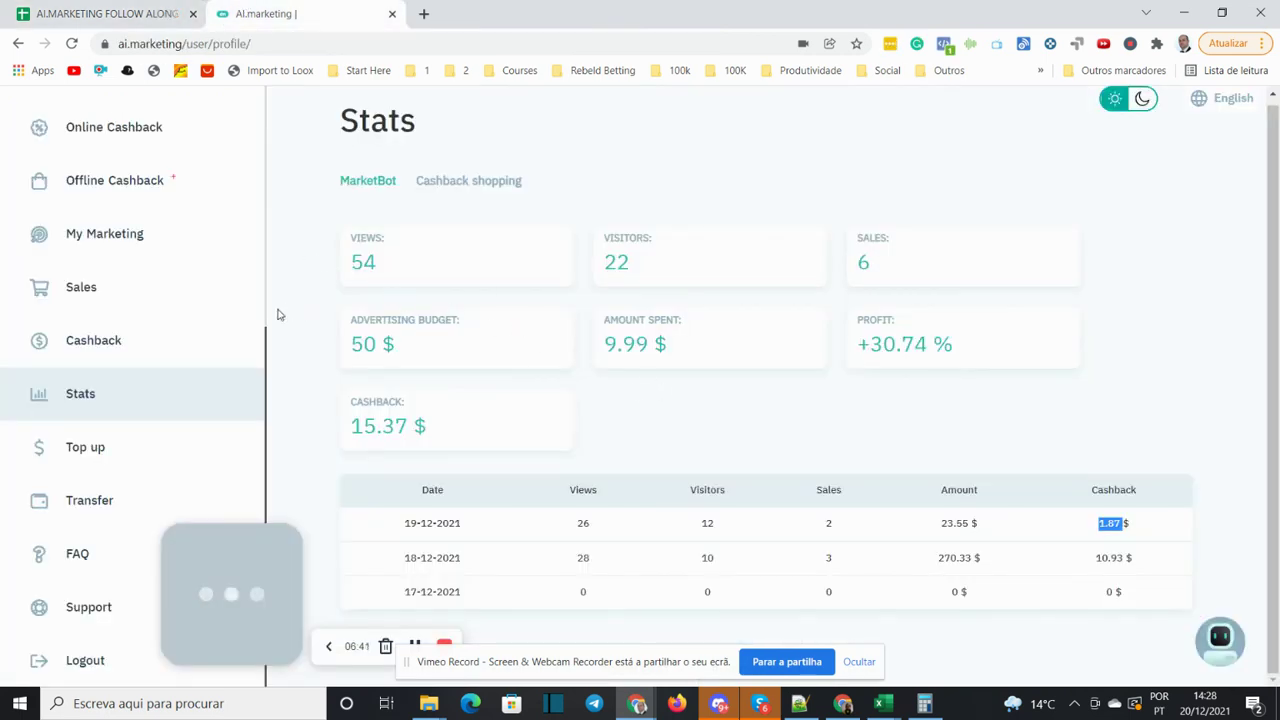
Step: Open the Sales page and inspect the first sale's deduction and 2.57 cashback
{"action": "left_click", "coordinate": [113, 297]}
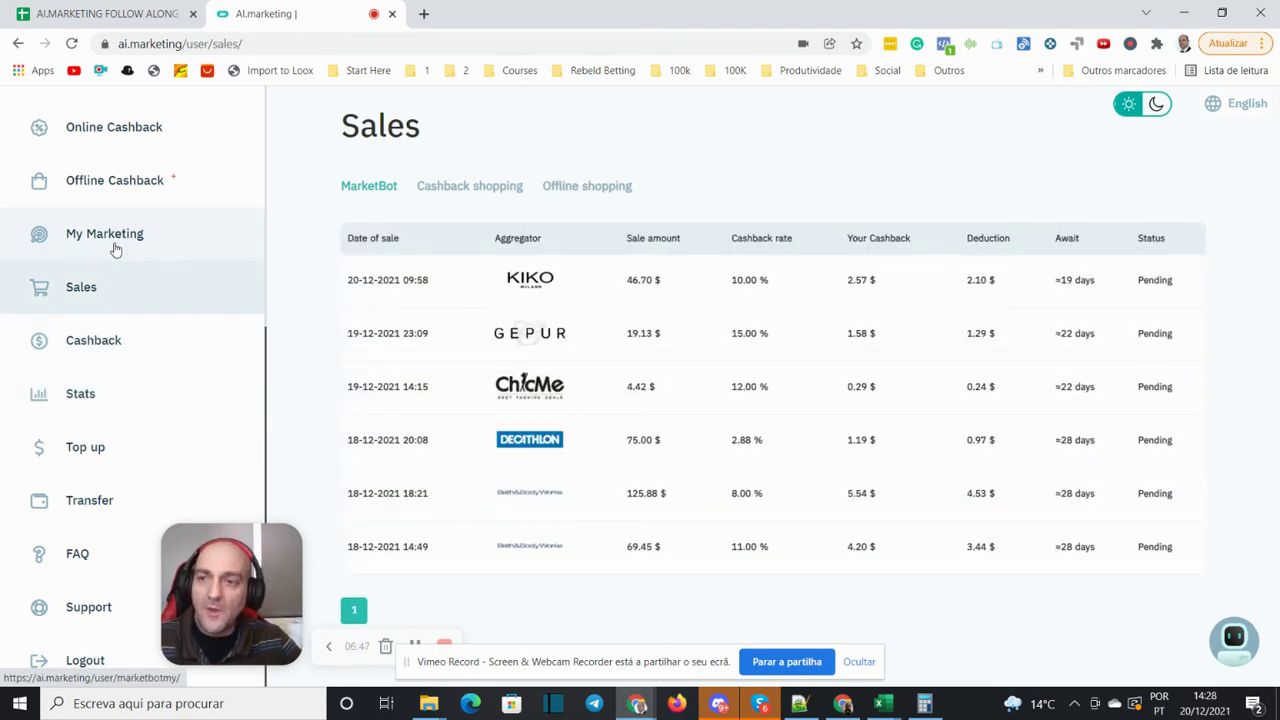
{"action": "scroll", "coordinate": [115, 249], "scroll_direction": "up", "scroll_amount": 5}
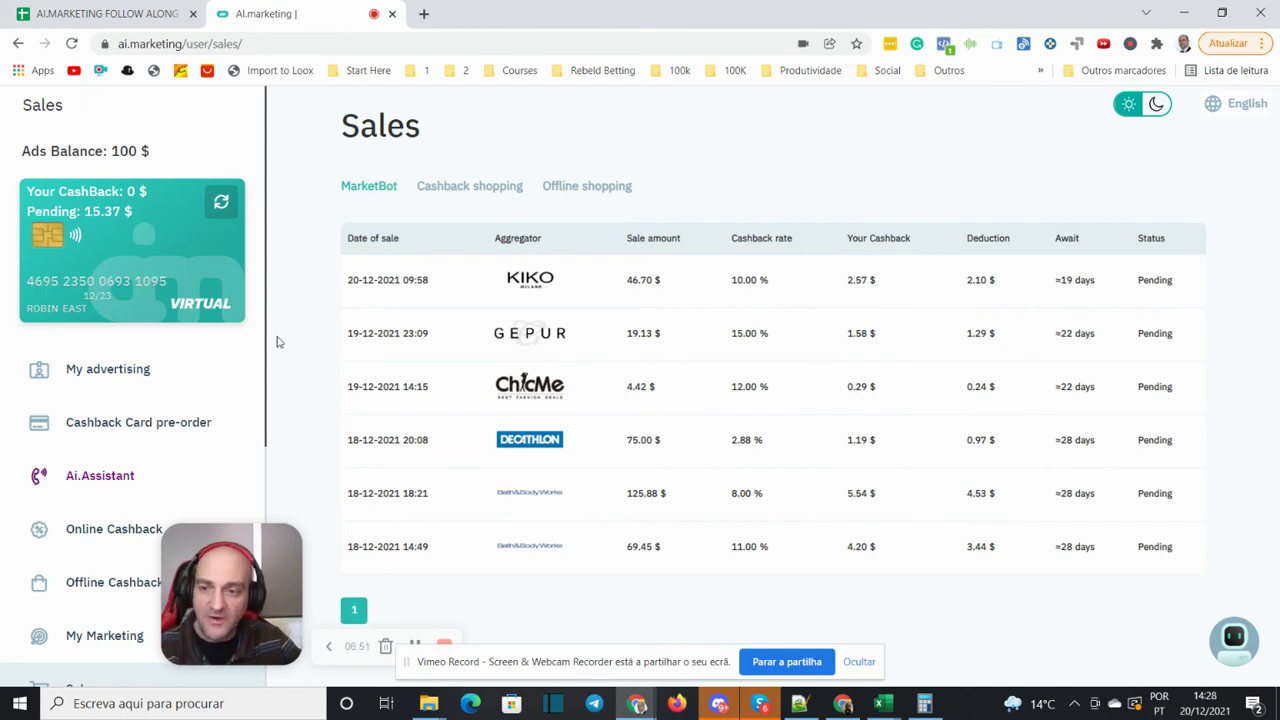
{"action": "scroll", "coordinate": [200, 390], "scroll_direction": "down", "scroll_amount": 2}
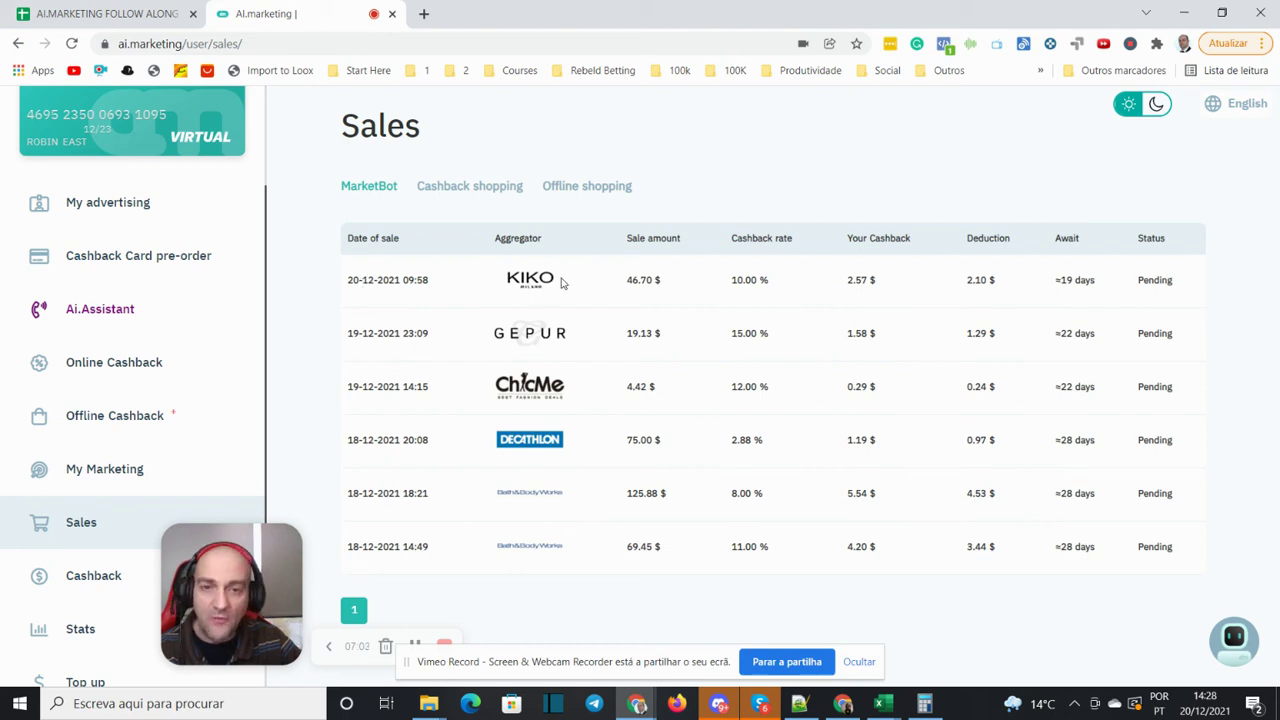
{"action": "double_click", "coordinate": [983, 283]}
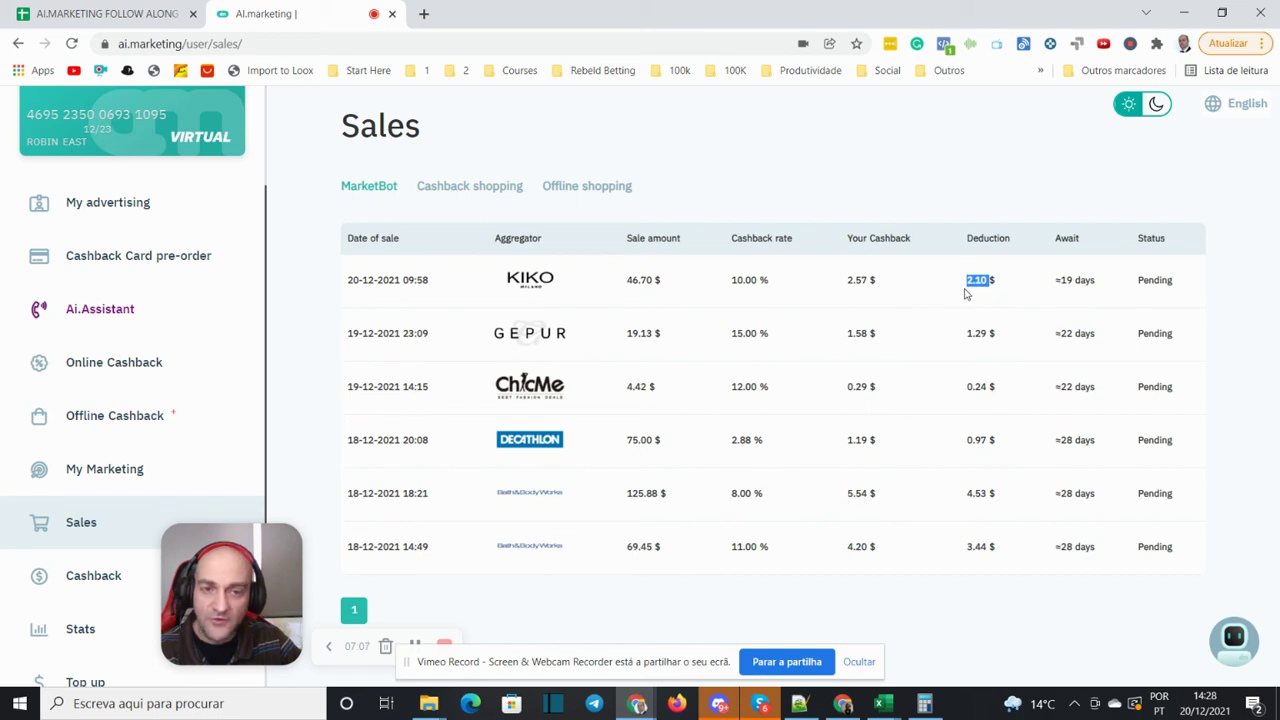
{"action": "left_click", "coordinate": [860, 284]}
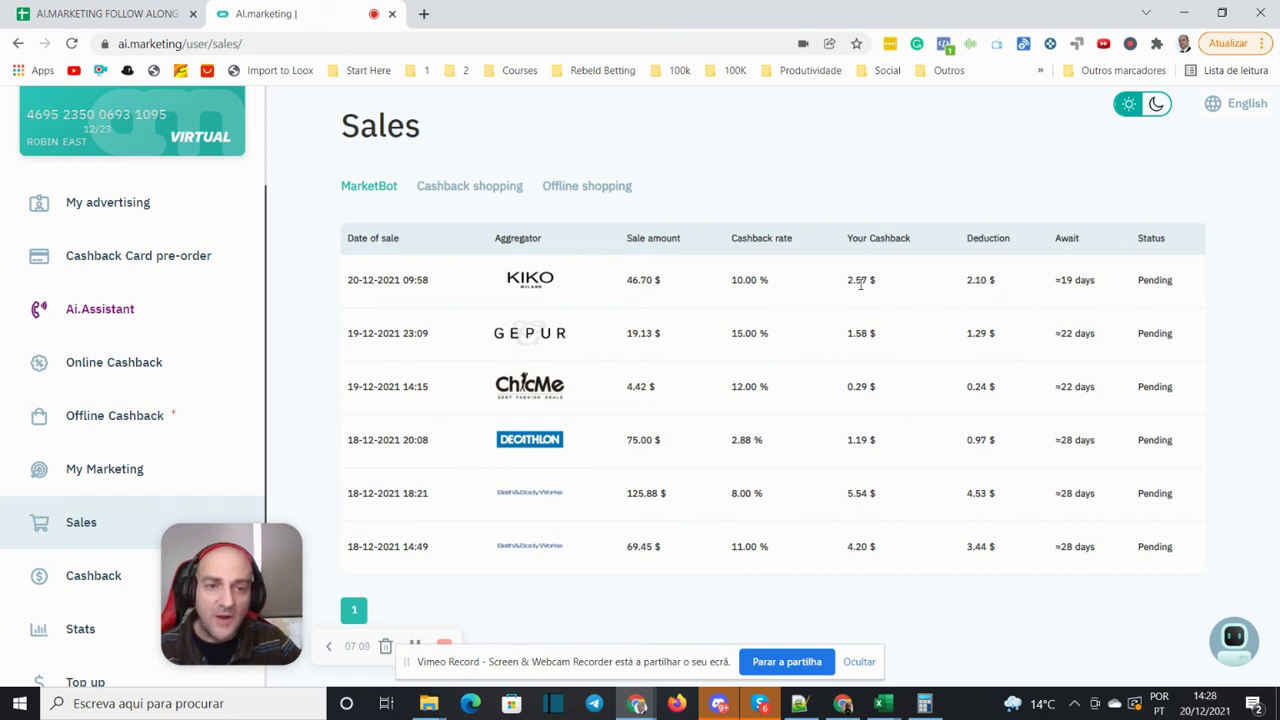
{"action": "double_click", "coordinate": [860, 284]}
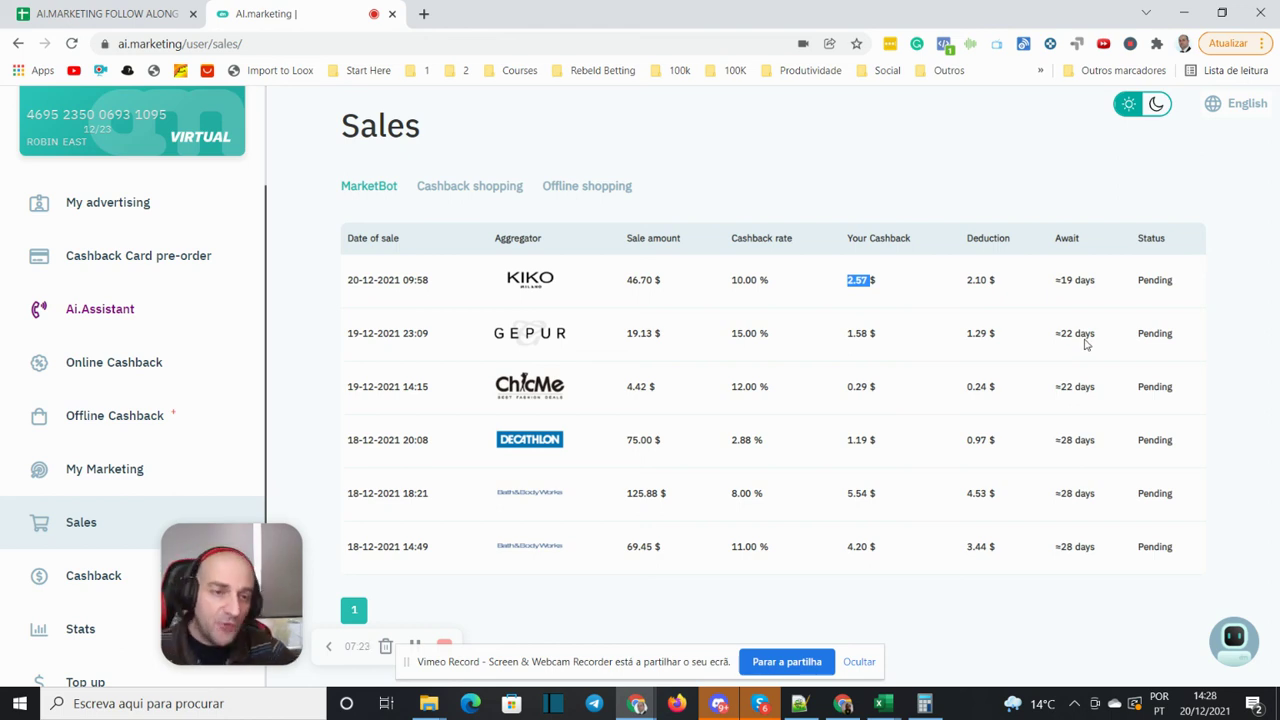
Step: Check the sales' waiting days (22 and 19 days) and recheck the 2.57 cashback
{"action": "scroll", "coordinate": [190, 260], "scroll_direction": "up", "scroll_amount": 3}
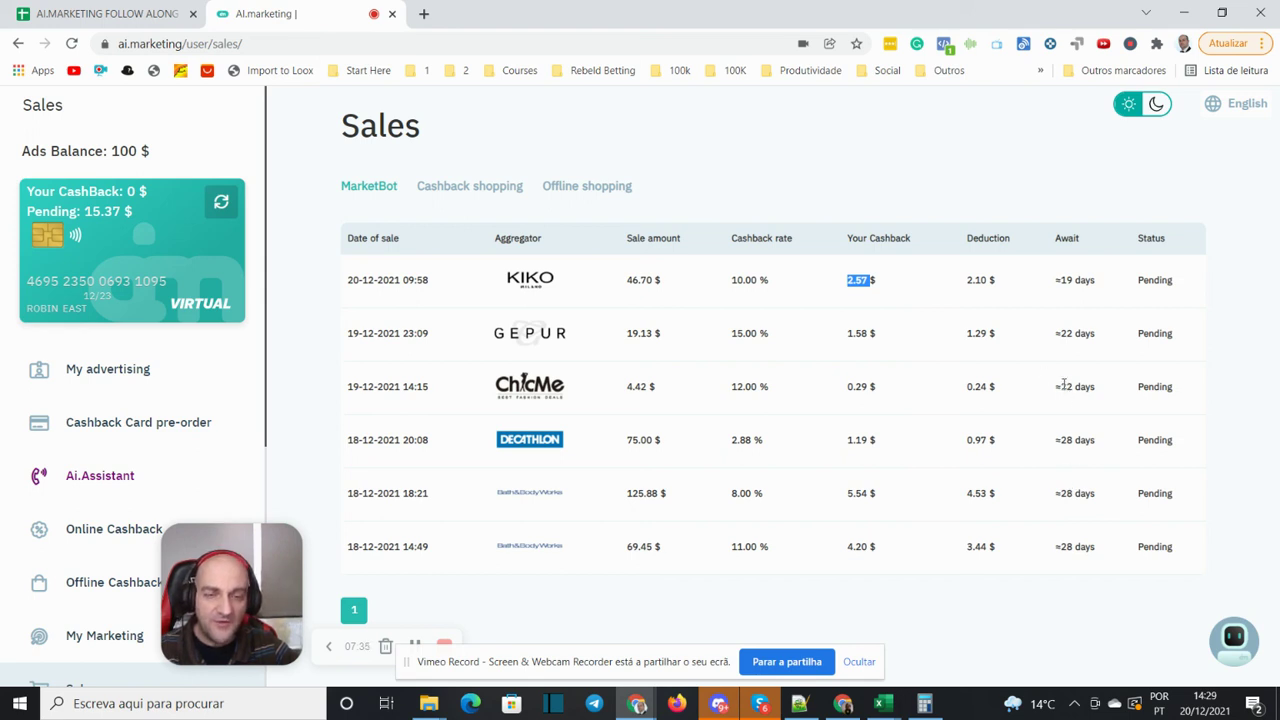
{"action": "double_click", "coordinate": [1063, 386]}
{"action": "double_click", "coordinate": [1066, 333]}
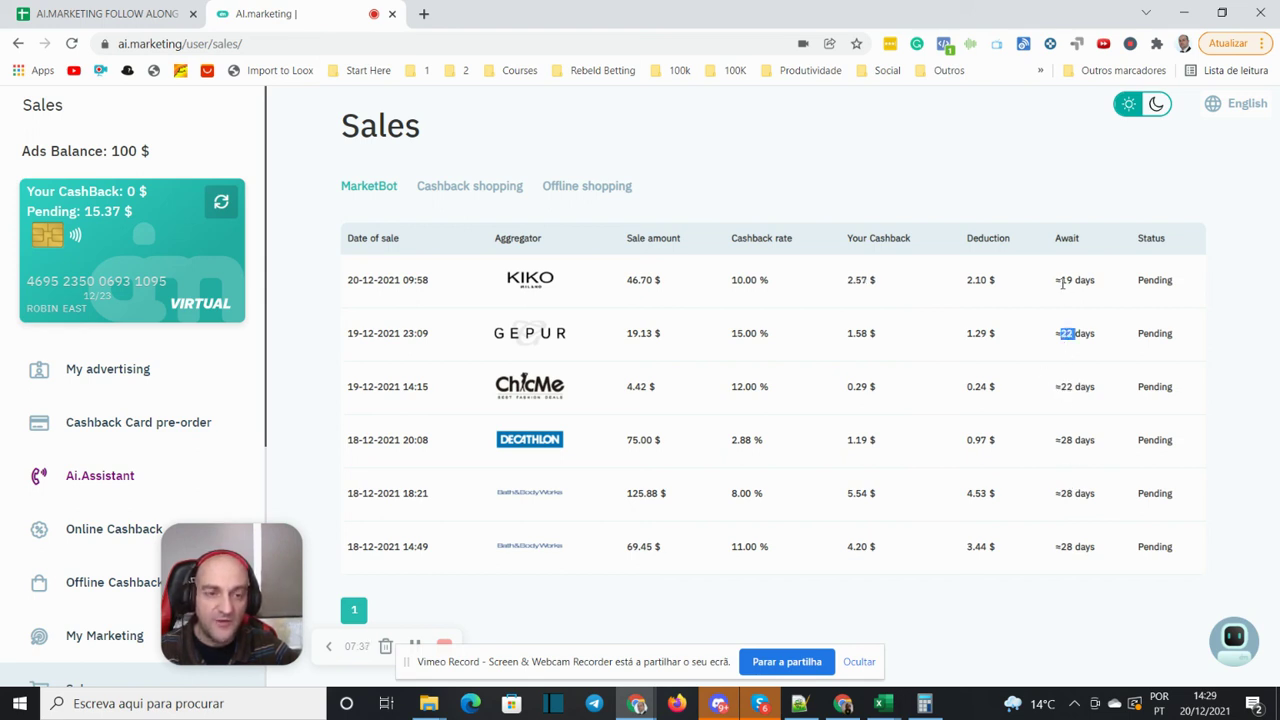
{"action": "double_click", "coordinate": [1066, 280]}
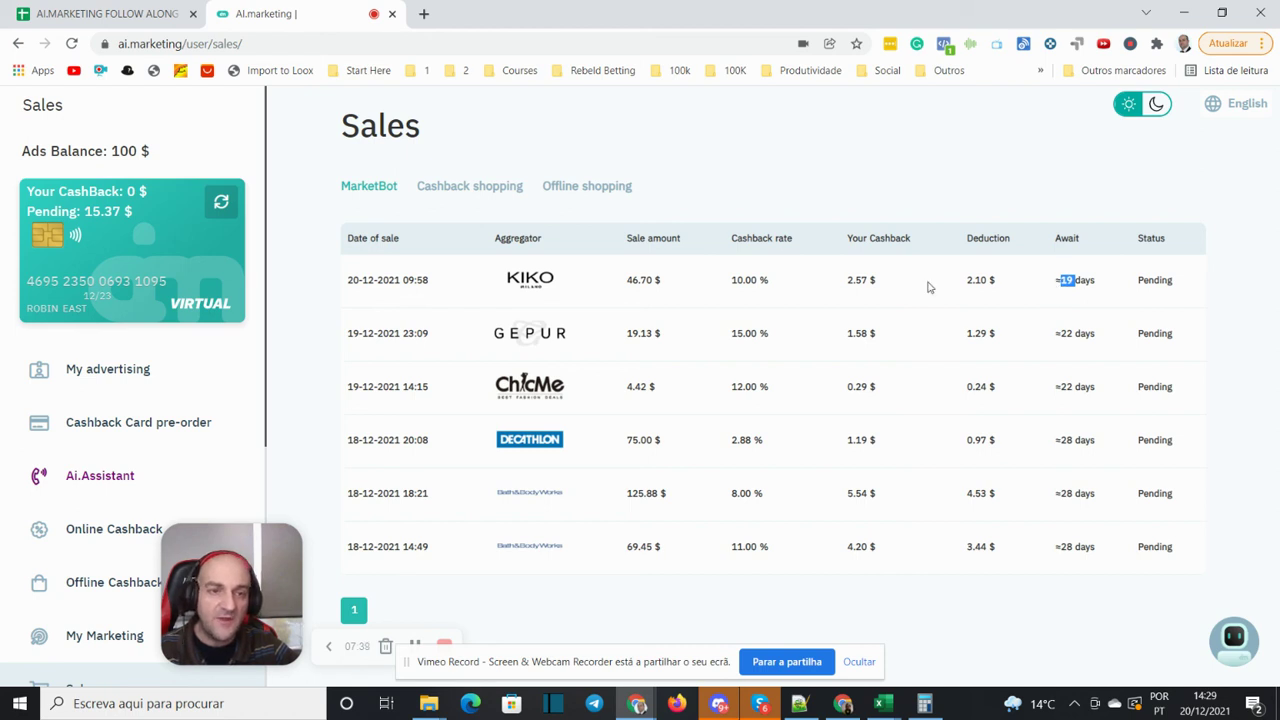
{"action": "double_click", "coordinate": [858, 280]}
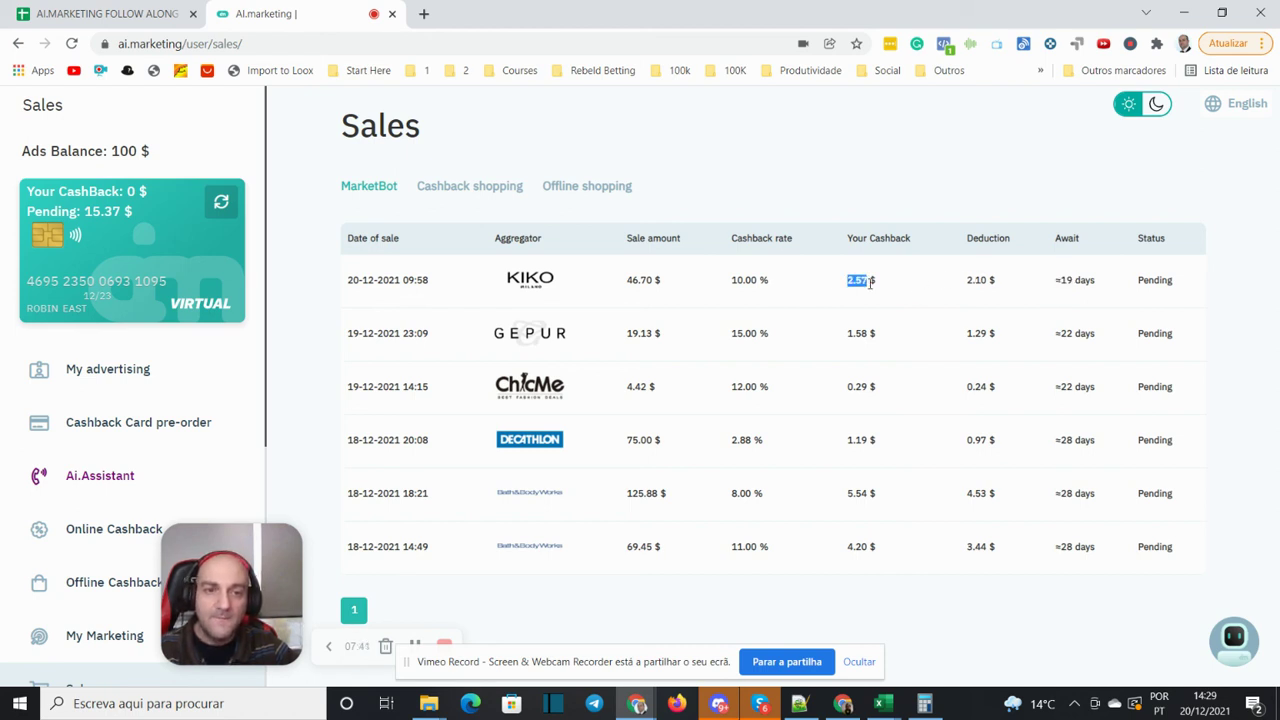